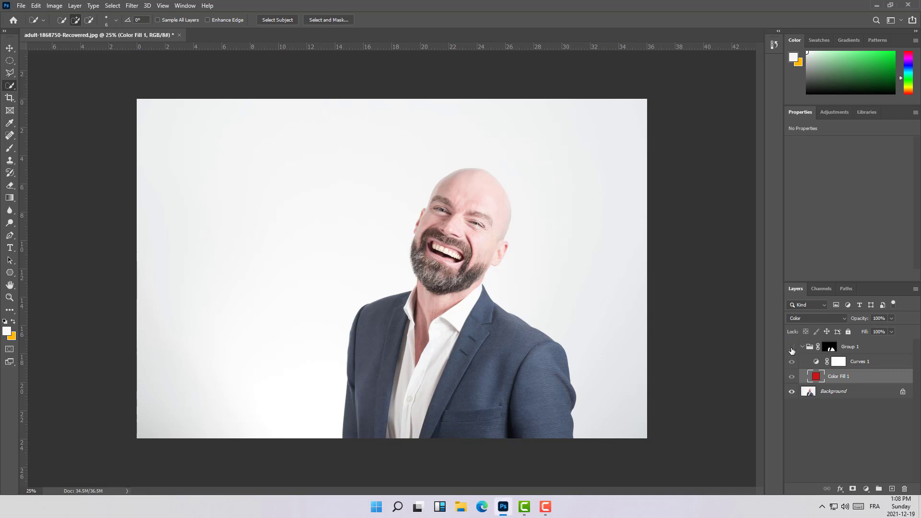
- Change the jacket's Color Fill 1 to the olive brown hex colour 816314
double_click(817, 380)
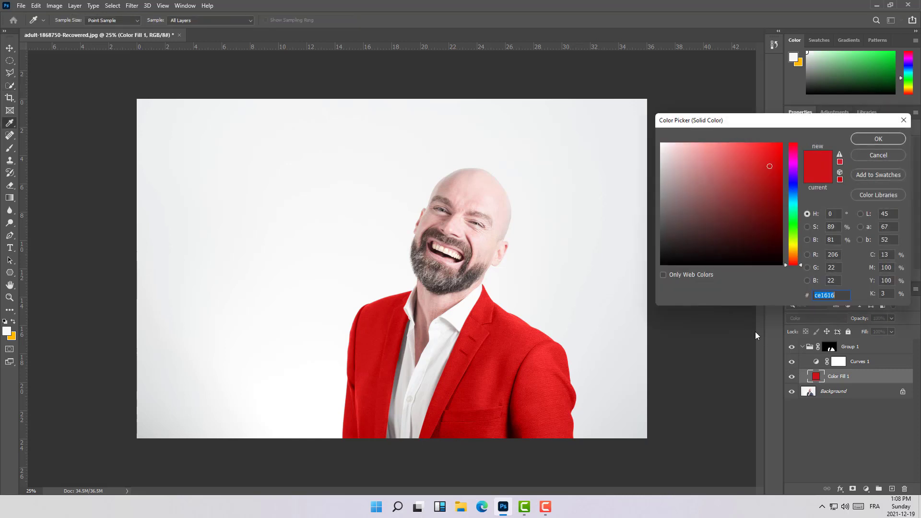
mouse_move(792, 153)
mouse_down()
mouse_move(795, 180)
mouse_move(763, 201)
mouse_move(791, 187)
mouse_move(792, 264)
mouse_move(796, 251)
mouse_up()
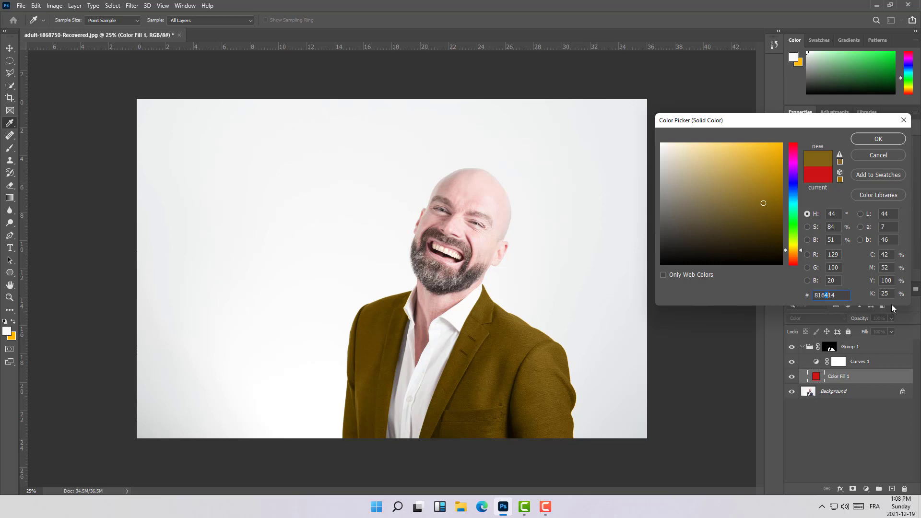
text(3)
key(Return)
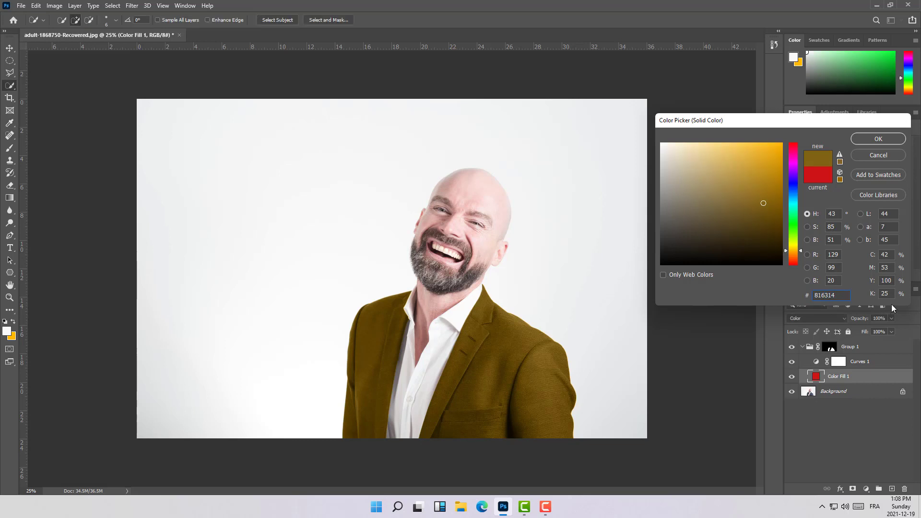
- Try hex colours 816851 and 816568 on the jacket's Color Fill 1, then apply 8165 as its colour
double_click(814, 377)
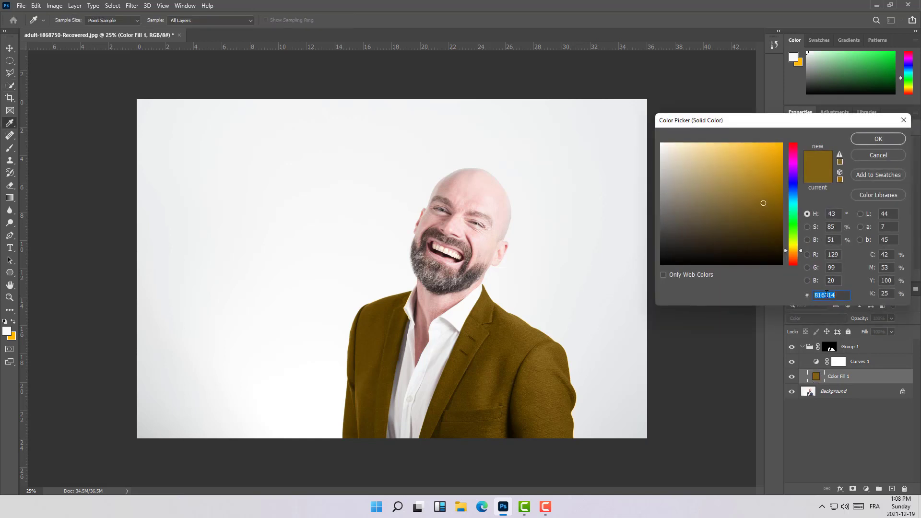
drag(824, 295, 829, 296)
text(851)
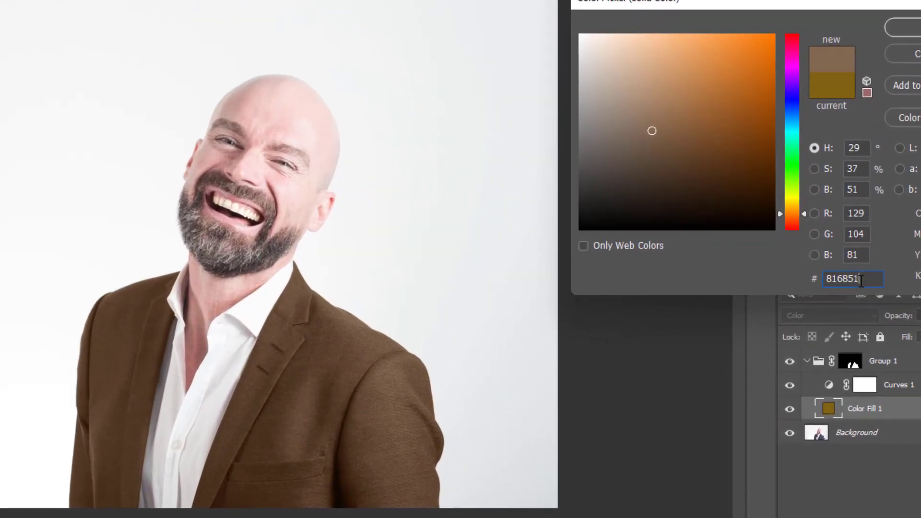
key(BackSpace)
key(BackSpace)
key(BackSpace)
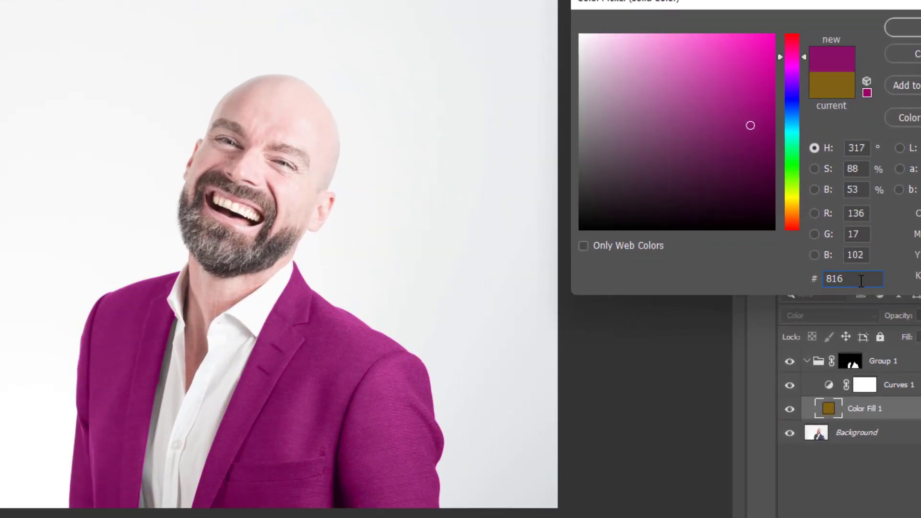
text(568)
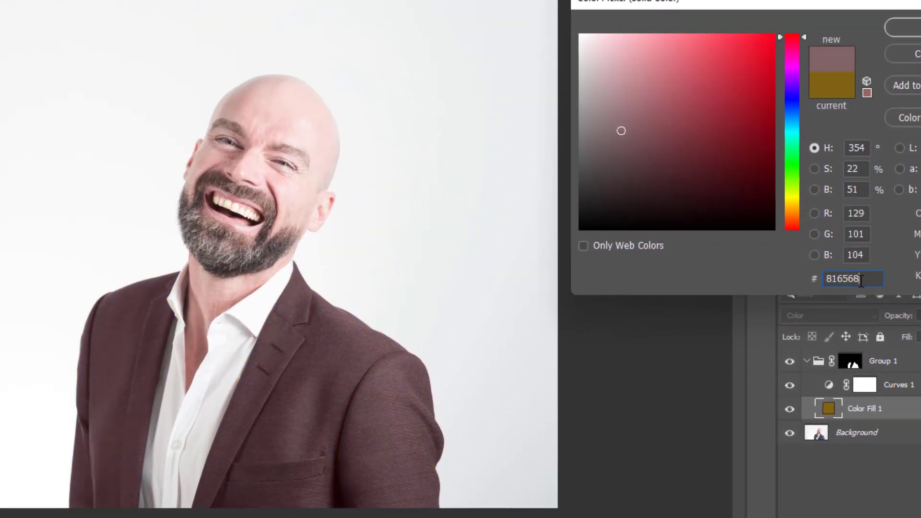
key(BackSpace)
key(BackSpace)
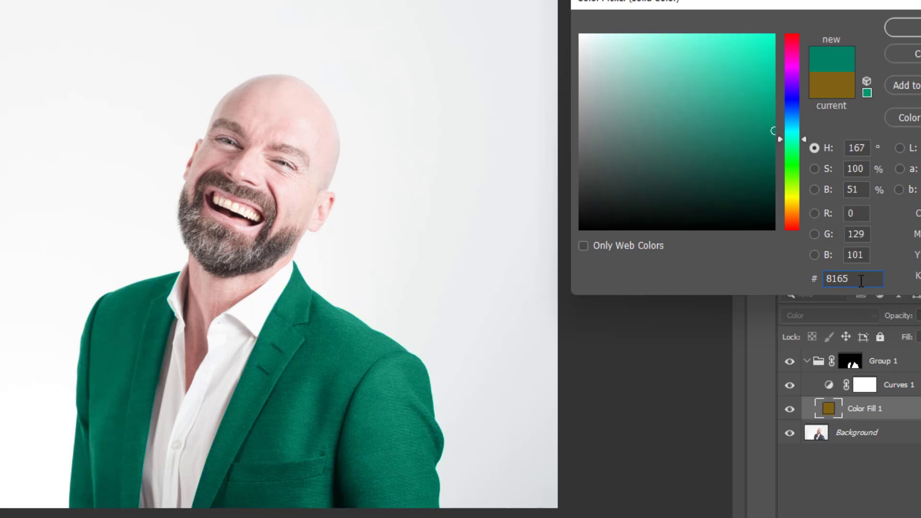
key(Return)
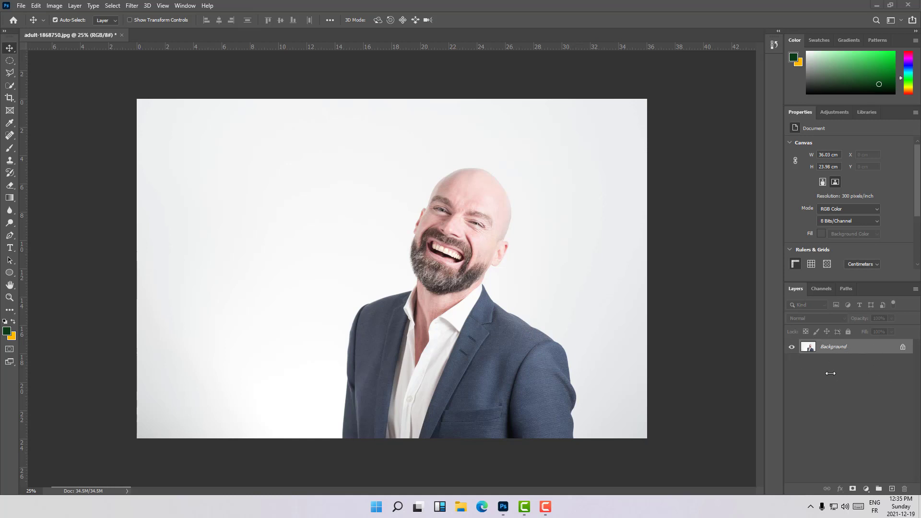
- Duplicate the Background layer as Background copy
click(822, 385)
right_click(820, 355)
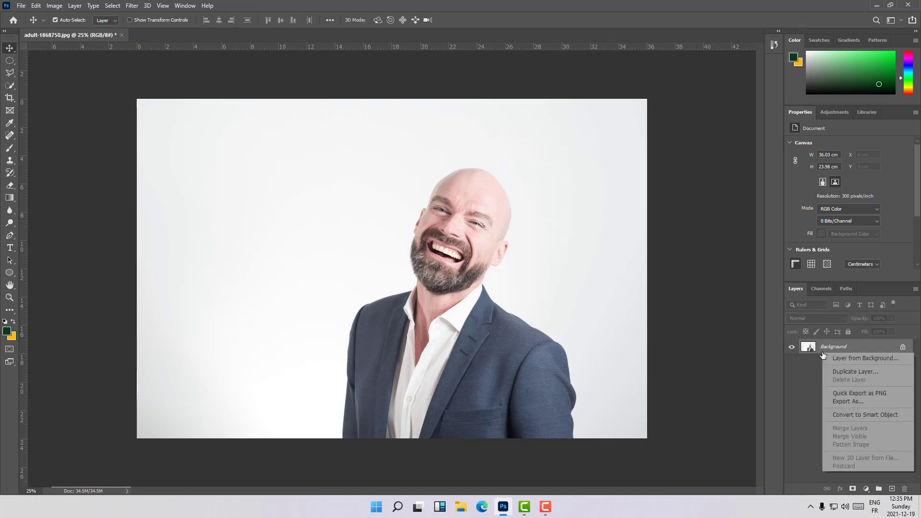
click(837, 372)
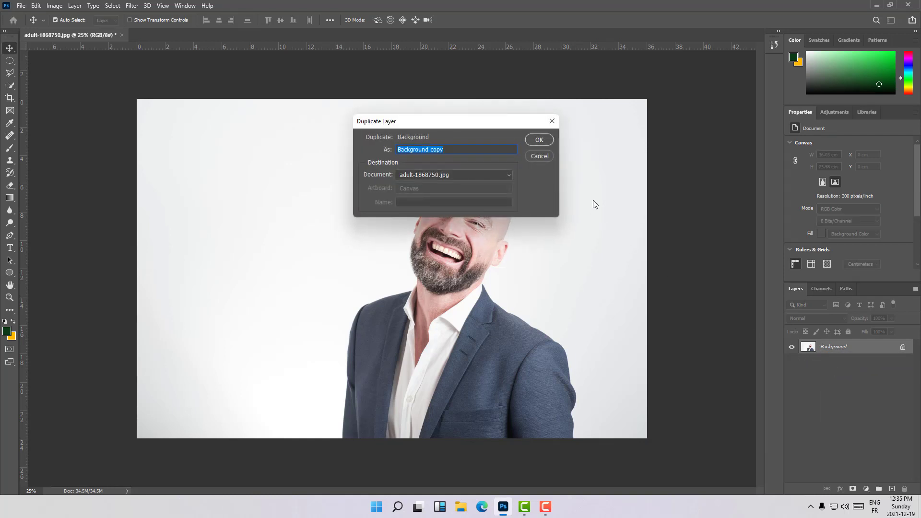
key(Return)
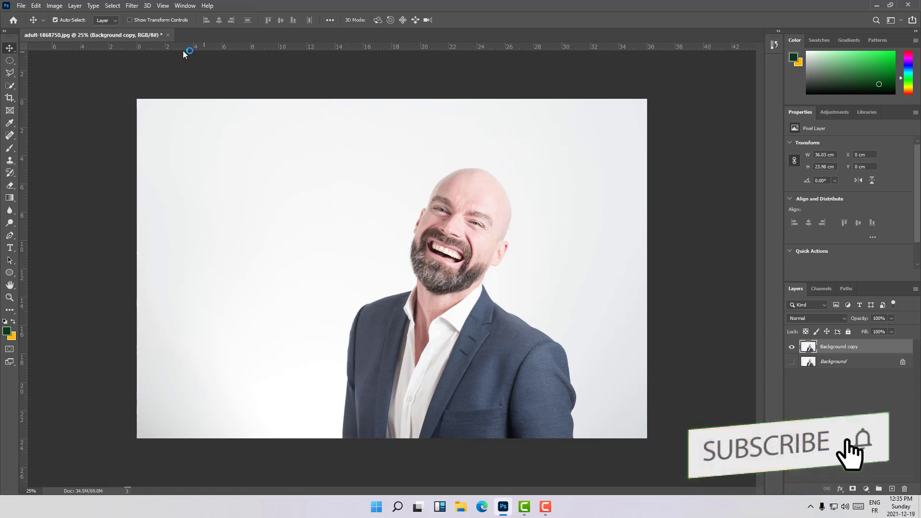
click(9, 87)
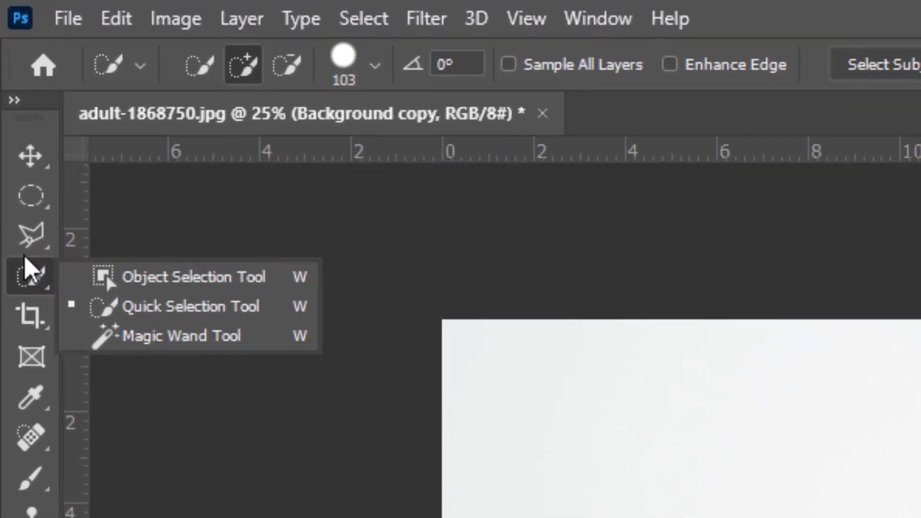
click(30, 232)
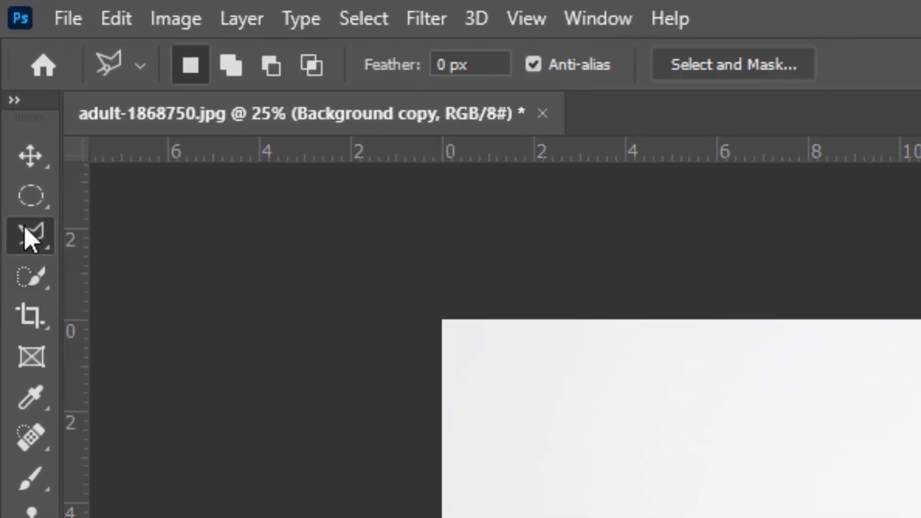
click(37, 251)
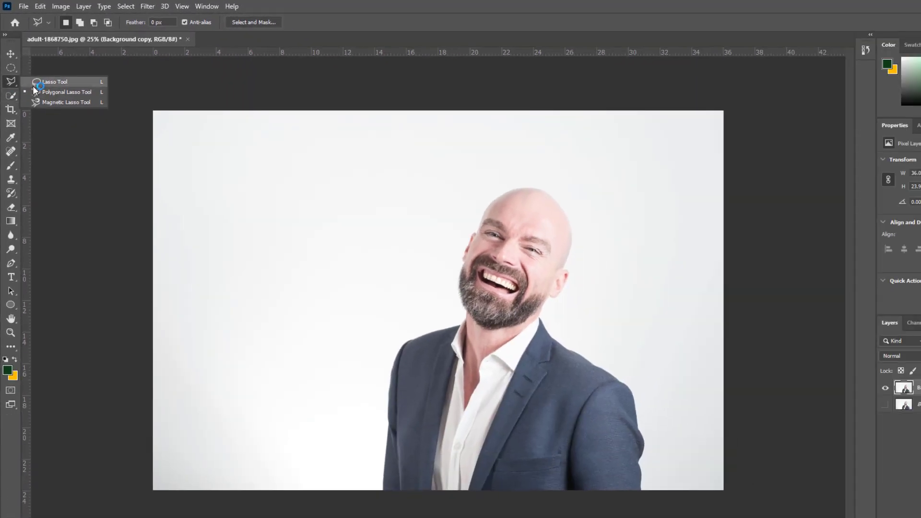
click(48, 92)
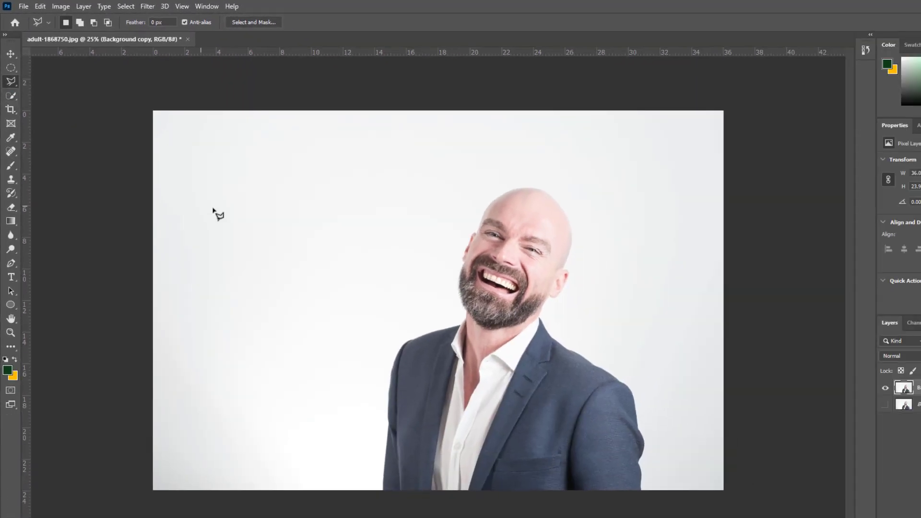
key(ctrl+plus)
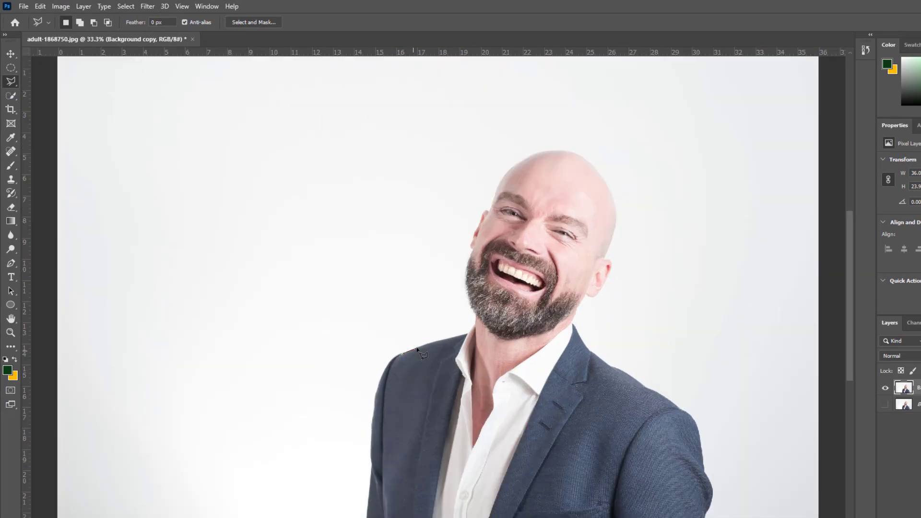
click(466, 334)
key(Delete)
key(Delete)
key(Escape)
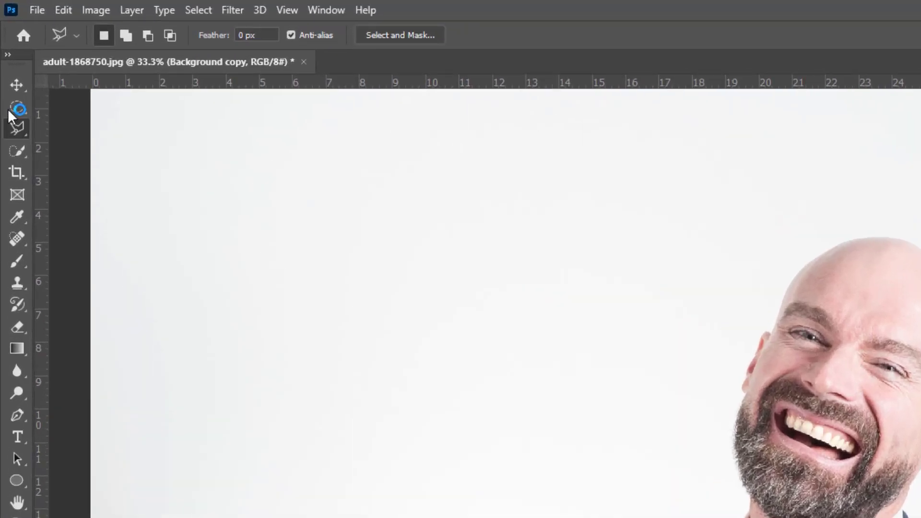
- Activate the Quick Selection tool and set its brush to 88 px size and 80% hardness
right_click(26, 180)
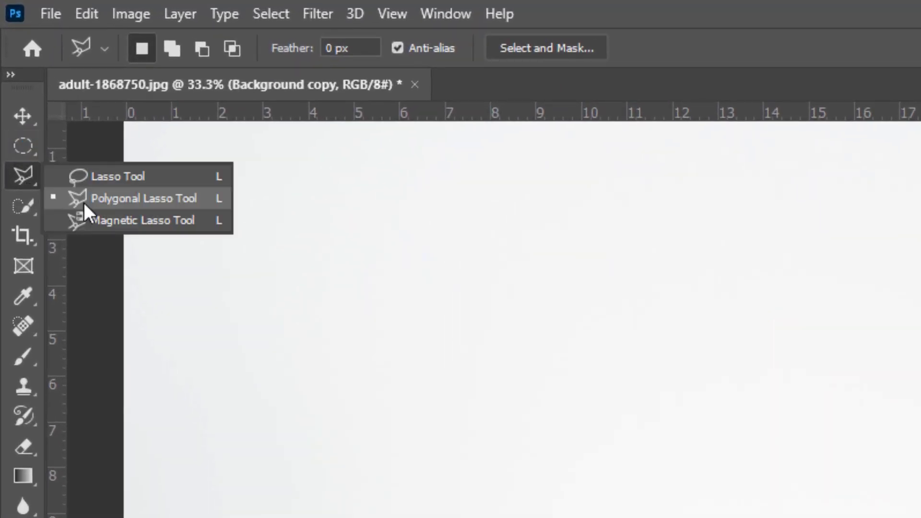
click(23, 205)
right_click(28, 211)
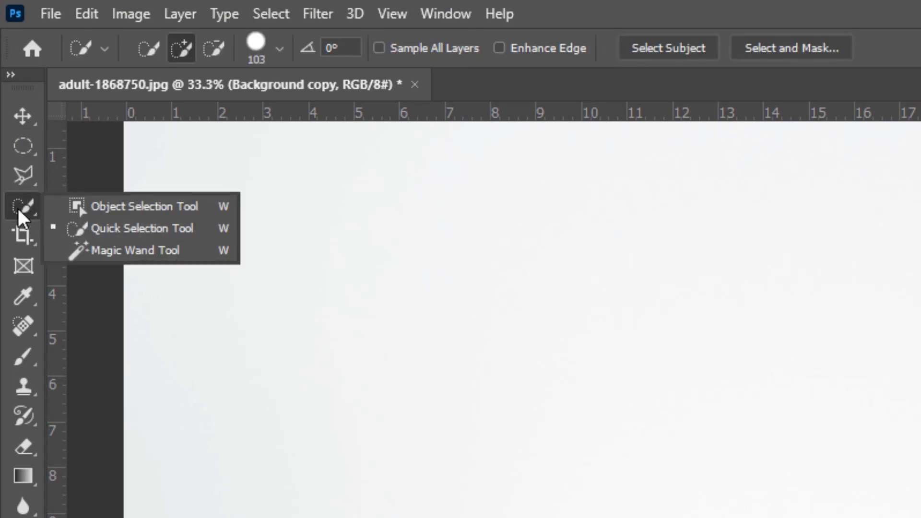
click(88, 233)
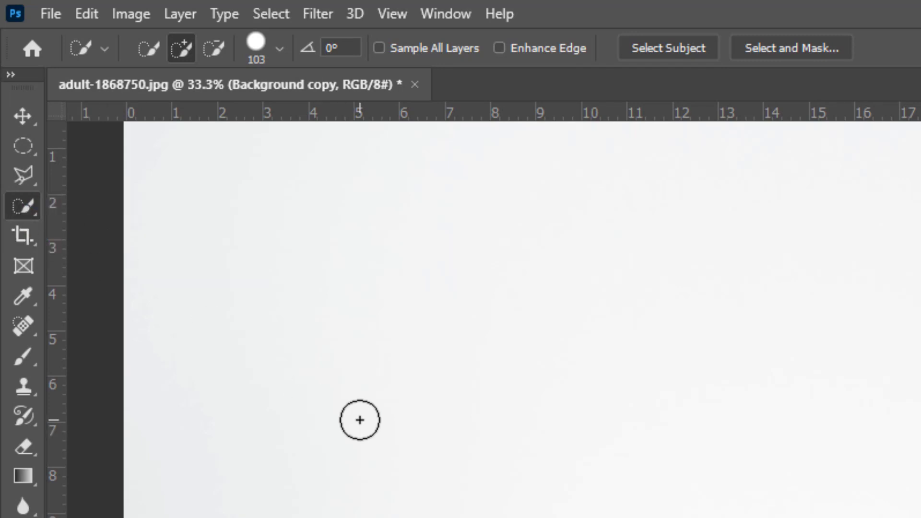
key(ctrl+minus)
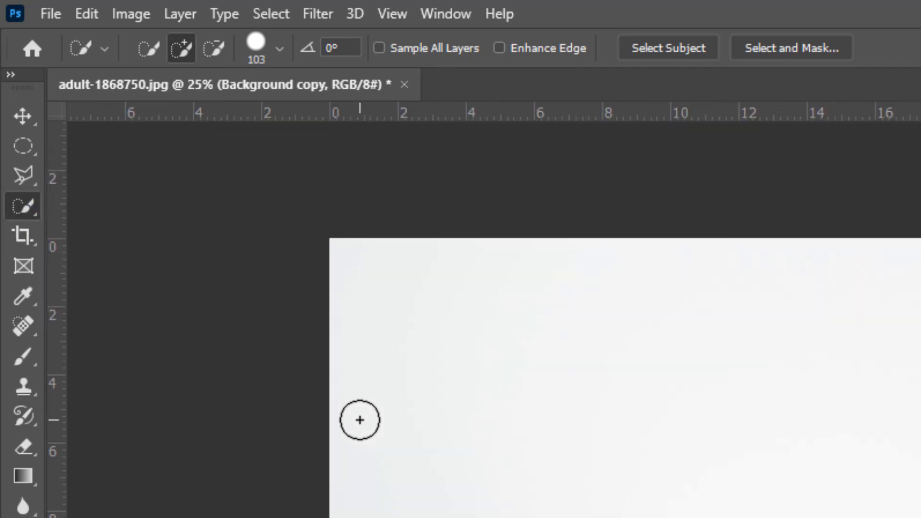
mouse_move(23, 207)
mouse_down()
mouse_move(103, 247)
mouse_move(120, 234)
mouse_up()
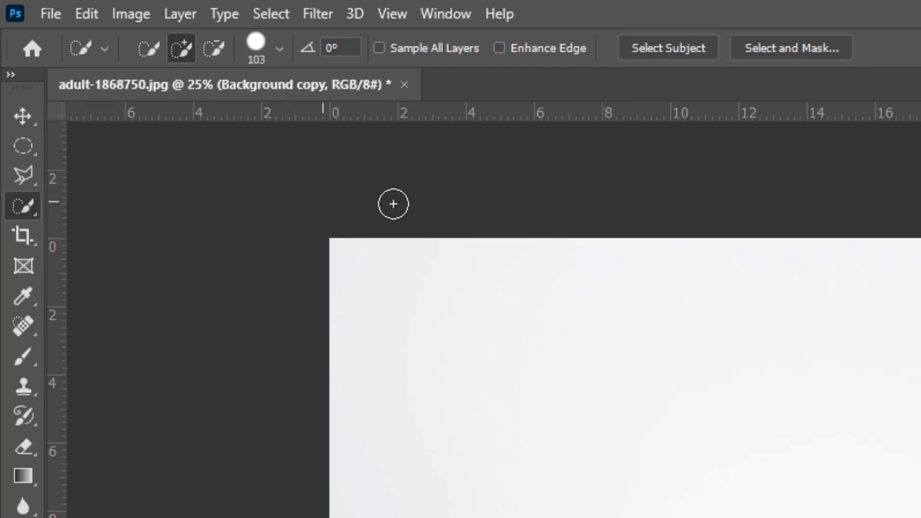
click(278, 47)
mouse_move(260, 116)
mouse_down()
mouse_move(208, 120)
mouse_move(253, 122)
mouse_move(246, 117)
mouse_up()
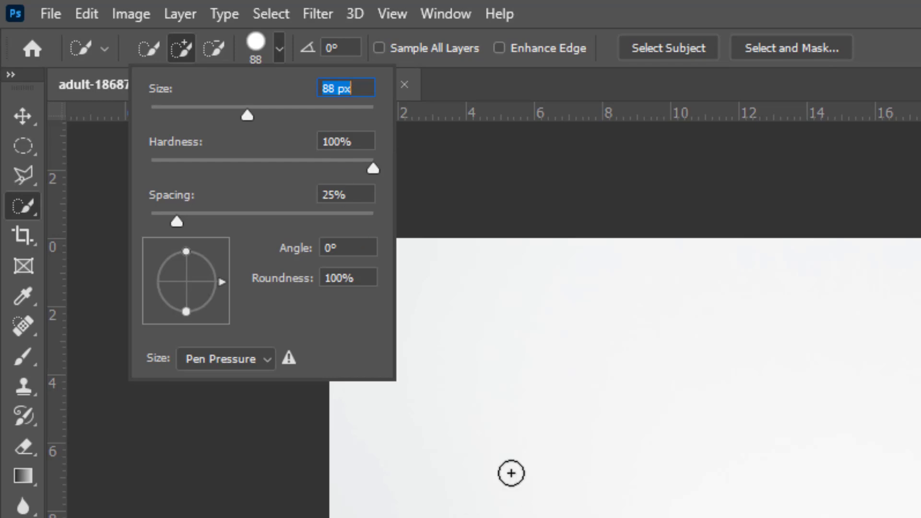
drag(374, 165, 330, 166)
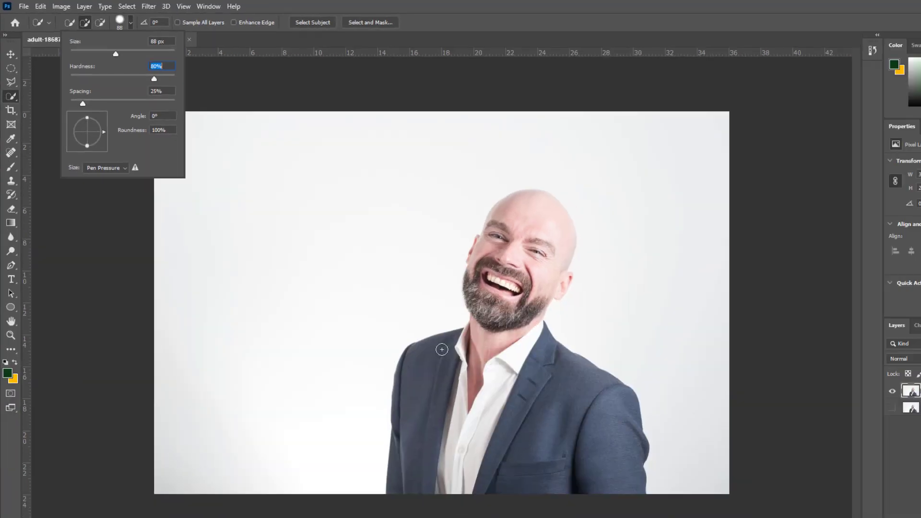
- Quick-select both halves of the jacket and subtract the shirt strip along the inner lapel from the selection
drag(438, 350, 418, 425)
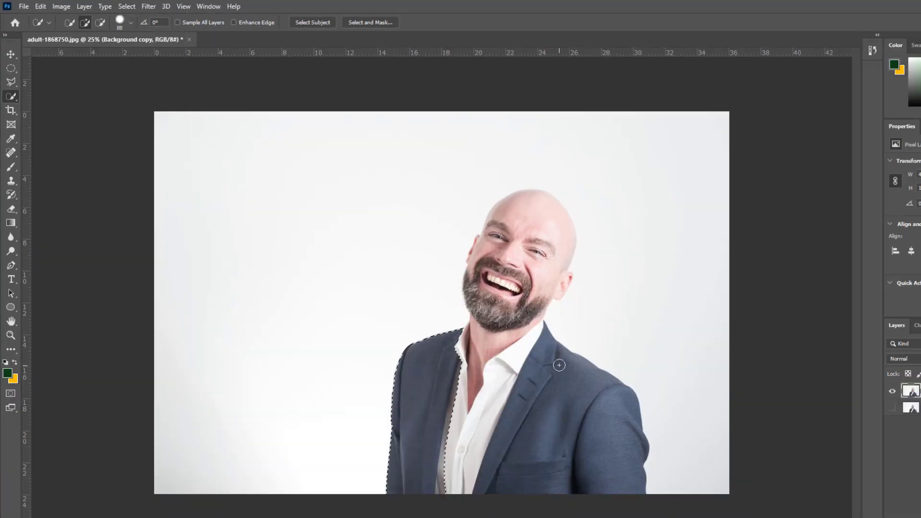
mouse_move(559, 365)
mouse_down()
mouse_move(566, 494)
mouse_move(630, 447)
mouse_up()
key(ctrl+plus)
key(ctrl+plus)
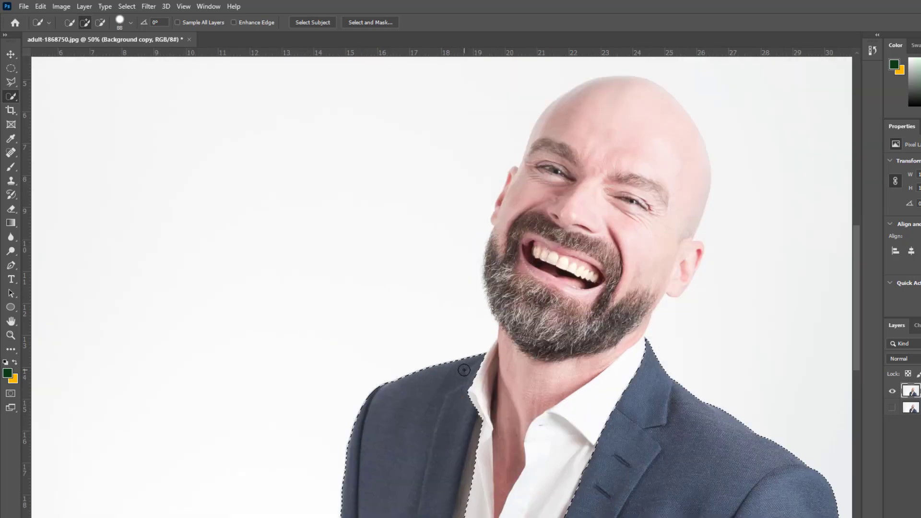
drag(853, 343, 860, 428)
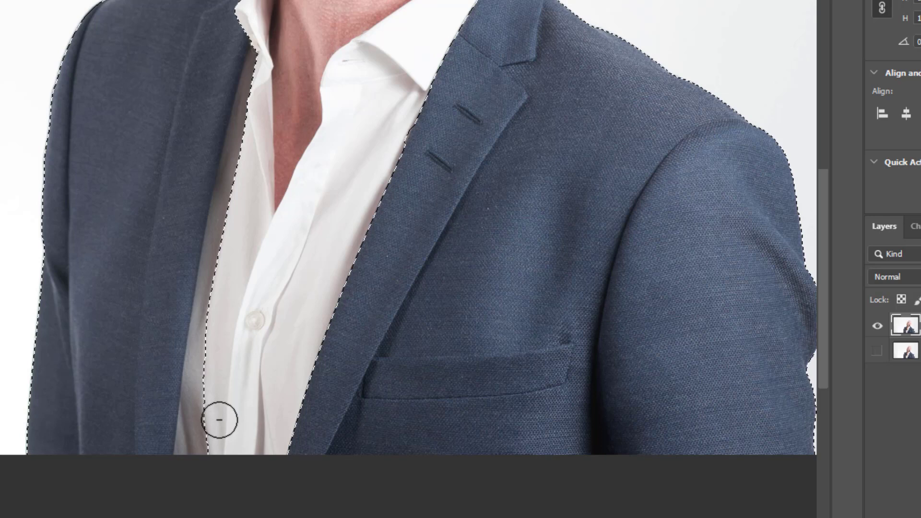
mouse_move(207, 427)
mouse_down()
mouse_move(214, 430)
mouse_move(222, 319)
mouse_move(269, 57)
mouse_move(262, 94)
mouse_up()
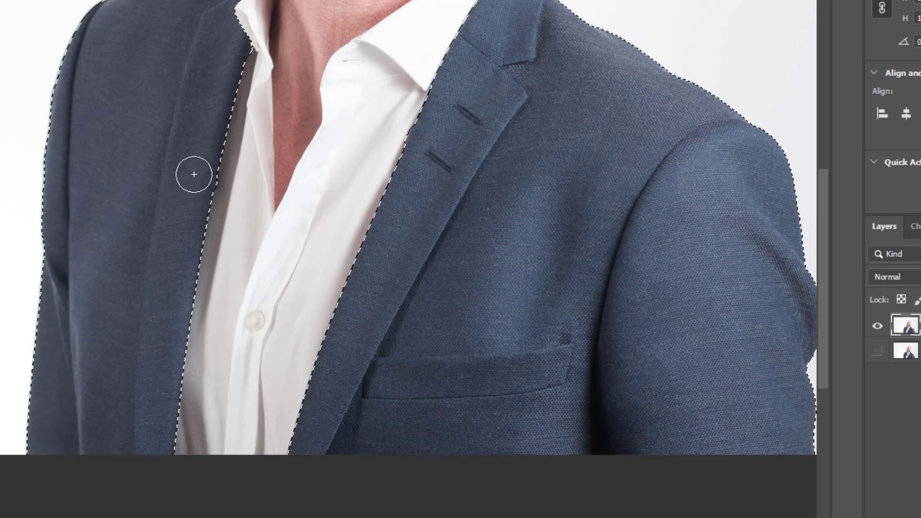
mouse_move(192, 175)
mouse_down()
mouse_move(227, 173)
mouse_move(234, 204)
mouse_move(252, 204)
mouse_move(258, 182)
mouse_up()
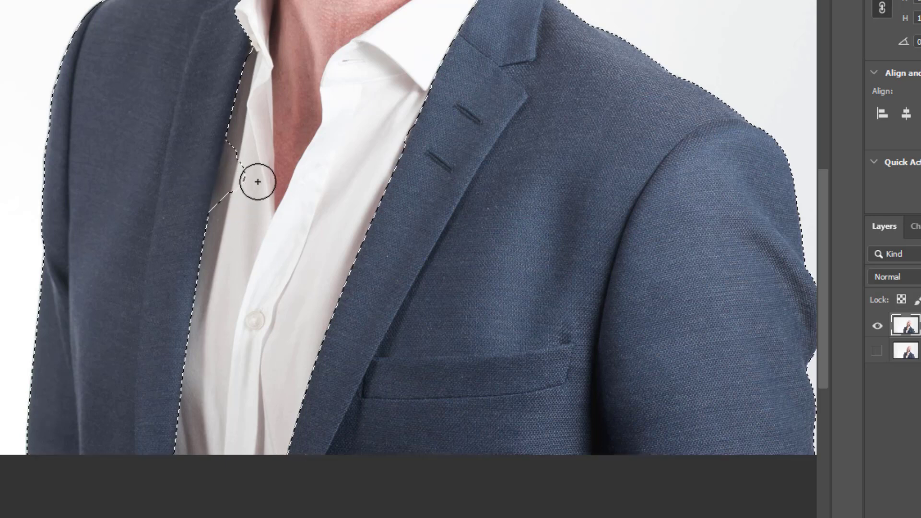
key(alt)
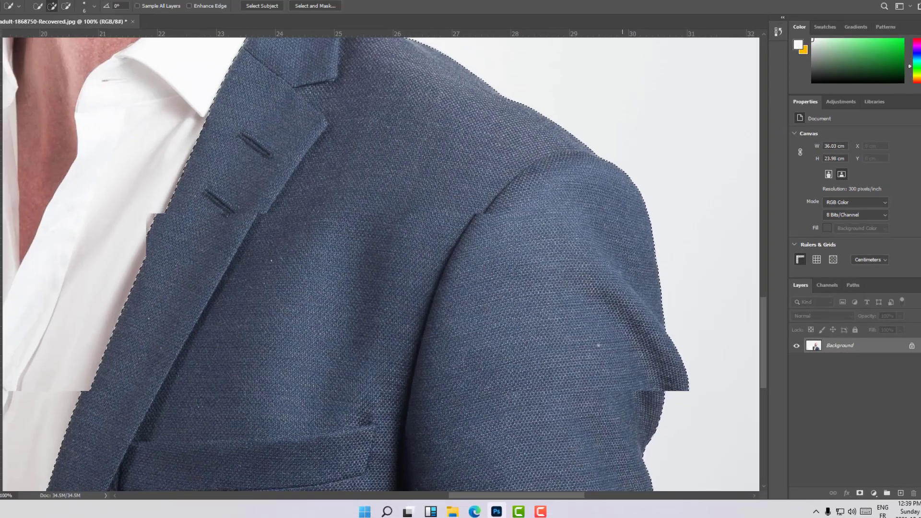
- Open the finished jacket selection in Select and Mask for edge refinement
drag(472, 343, 593, 347)
key(ctrl+minus)
key(ctrl+minus)
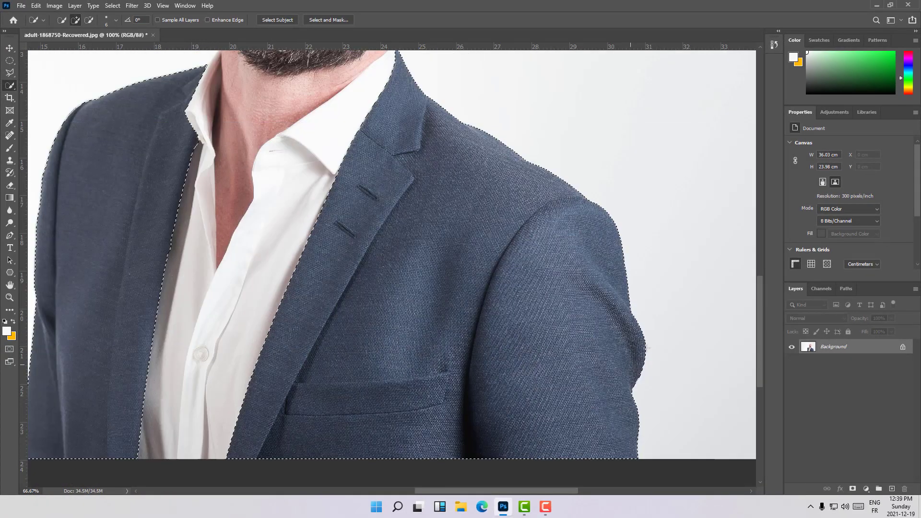
scroll(695, 338, up, 2)
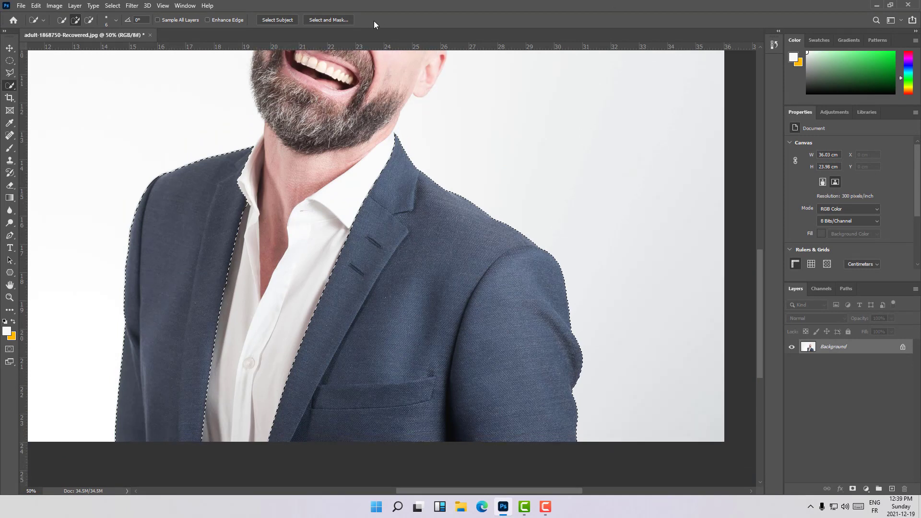
click(334, 21)
click(333, 20)
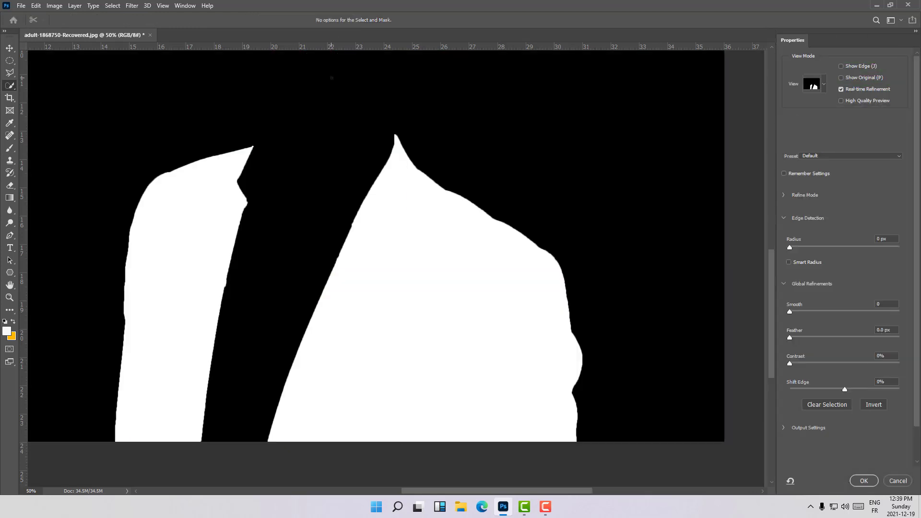
click(869, 91)
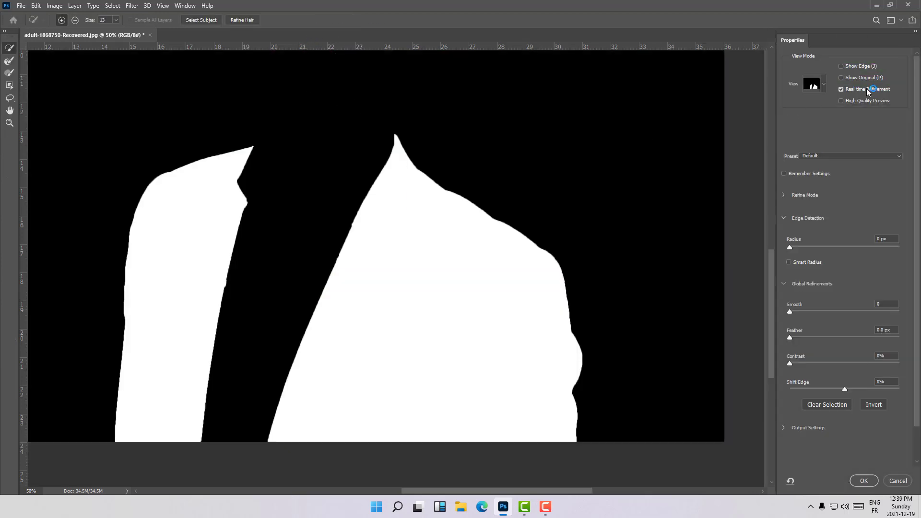
- Switch the selection preview to Overlay view to inspect the jacket's edges up close
click(824, 85)
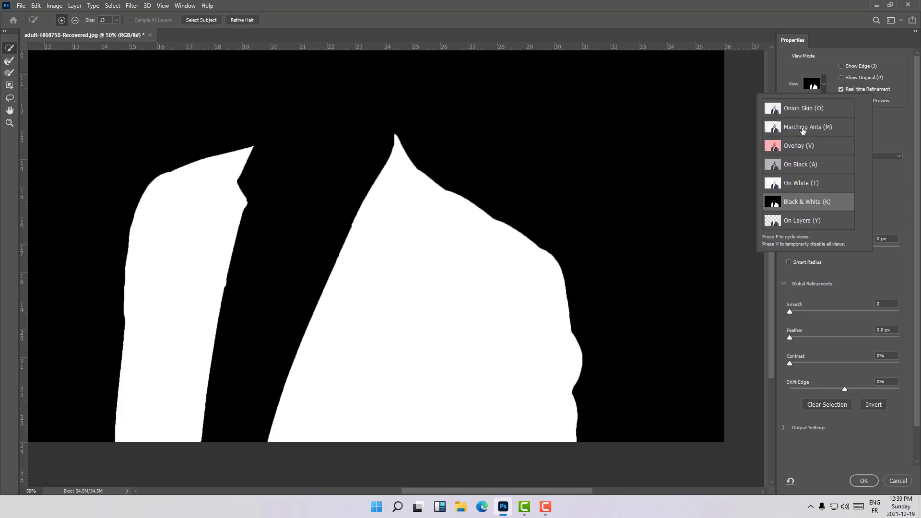
click(785, 146)
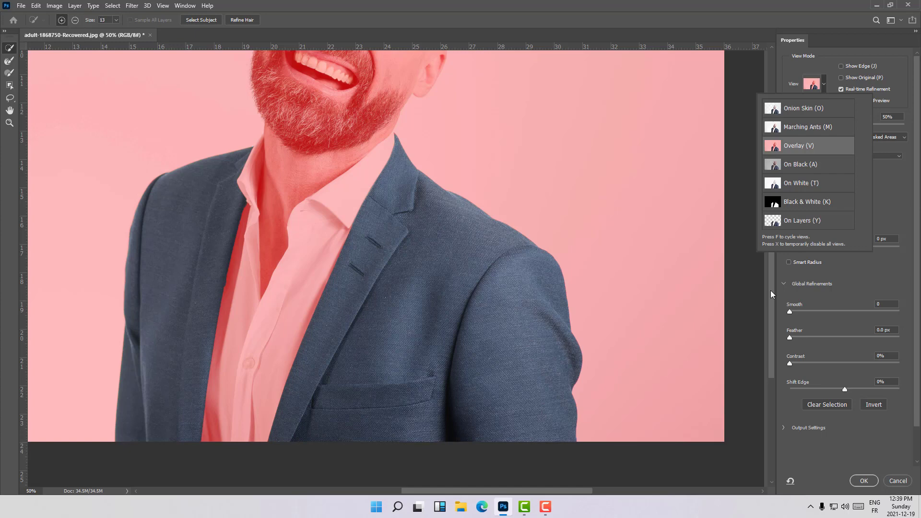
click(771, 312)
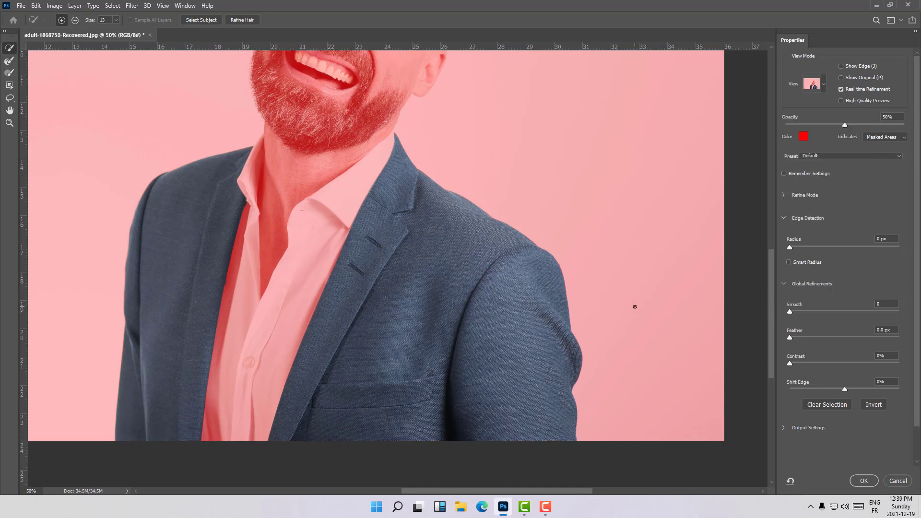
key(ctrl+1)
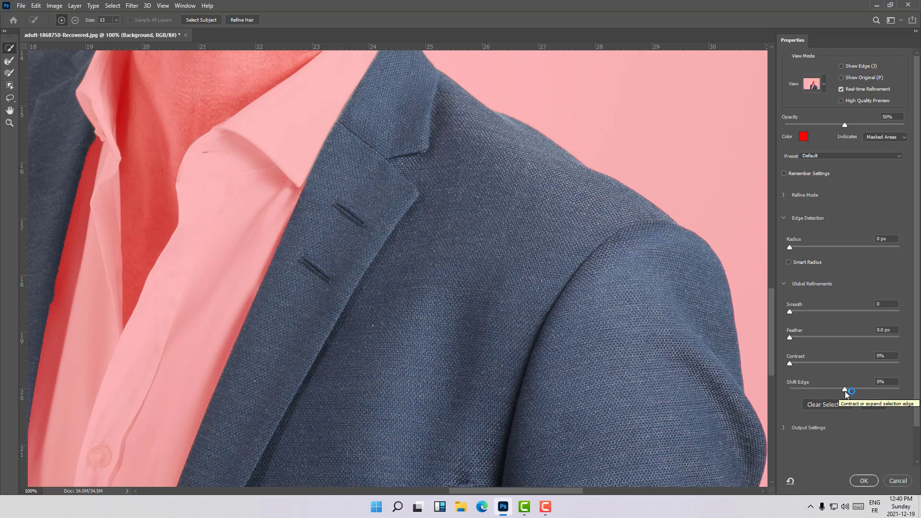
- Set the jacket selection's Shift Edge to +10%, Feather to 2.0 px and Smooth to 10
drag(844, 390, 846, 392)
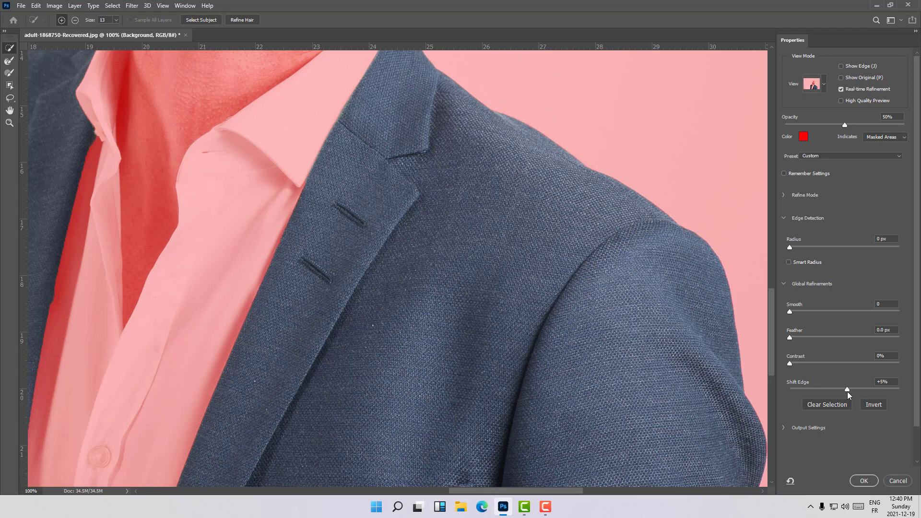
click(847, 391)
drag(847, 389, 855, 391)
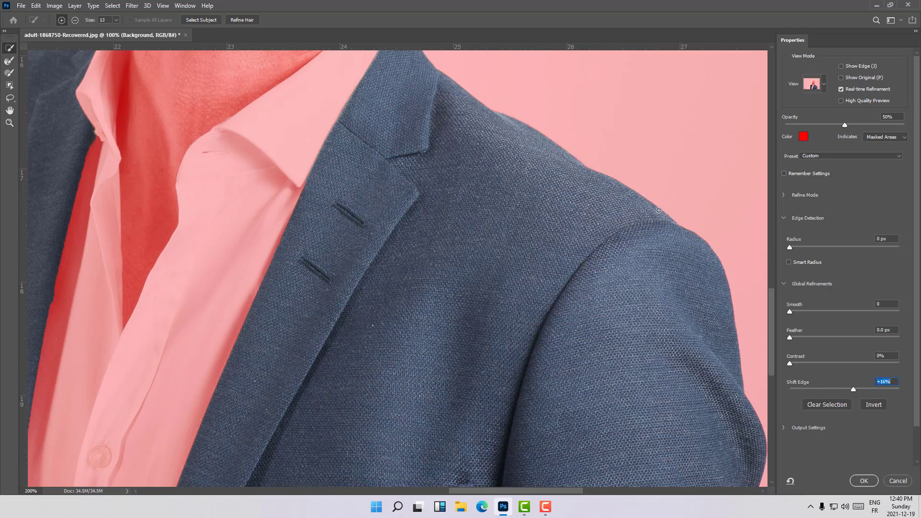
key(ctrl+plus)
drag(771, 354, 772, 308)
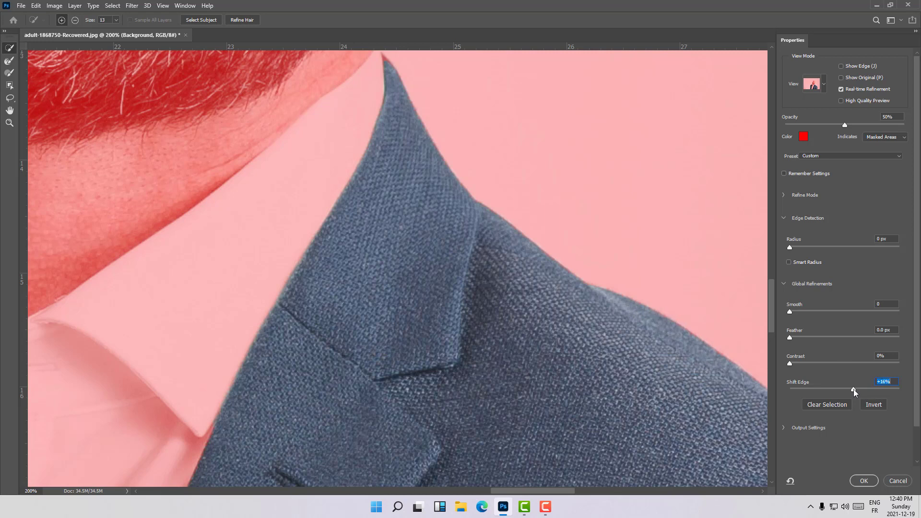
drag(853, 389, 851, 390)
click(795, 337)
click(802, 337)
drag(804, 313, 801, 314)
click(870, 482)
- Set the Refine Edge Brush to 3 px and brush along the jacket's edge, starting at the collar tip
click(386, 59)
click(10, 61)
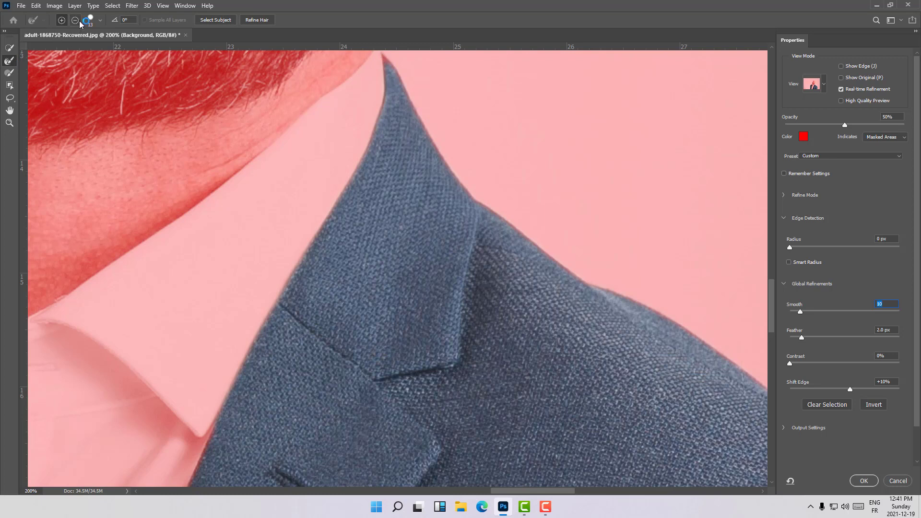
click(100, 21)
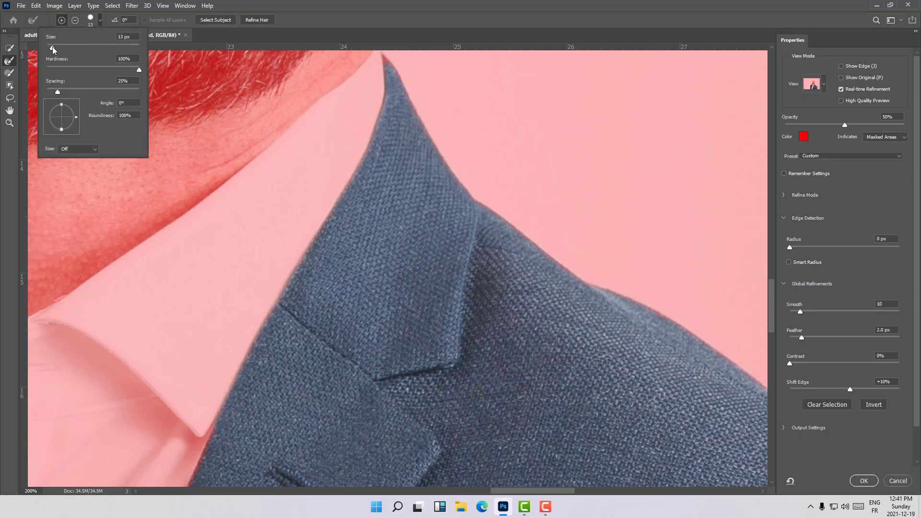
drag(53, 47, 48, 48)
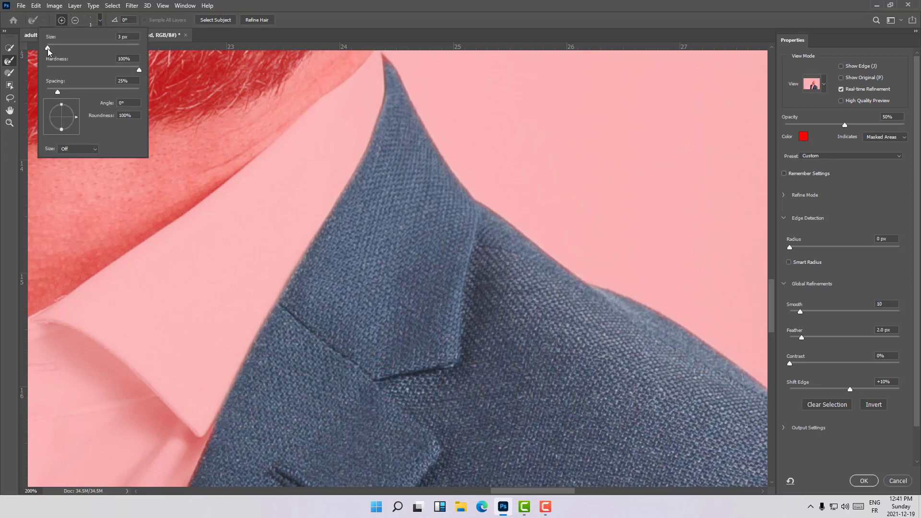
click(383, 64)
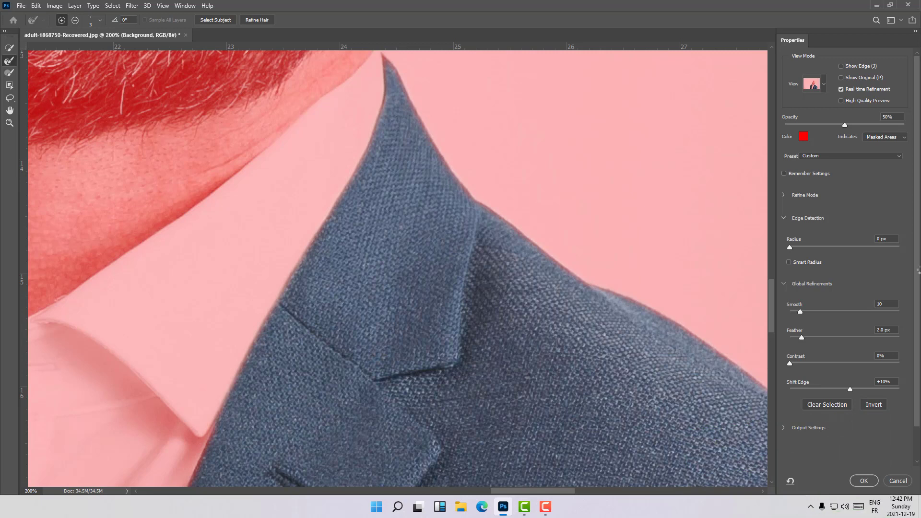
- Set Shift Edge to +34% and apply the refined edges to the jacket selection
drag(850, 389, 865, 393)
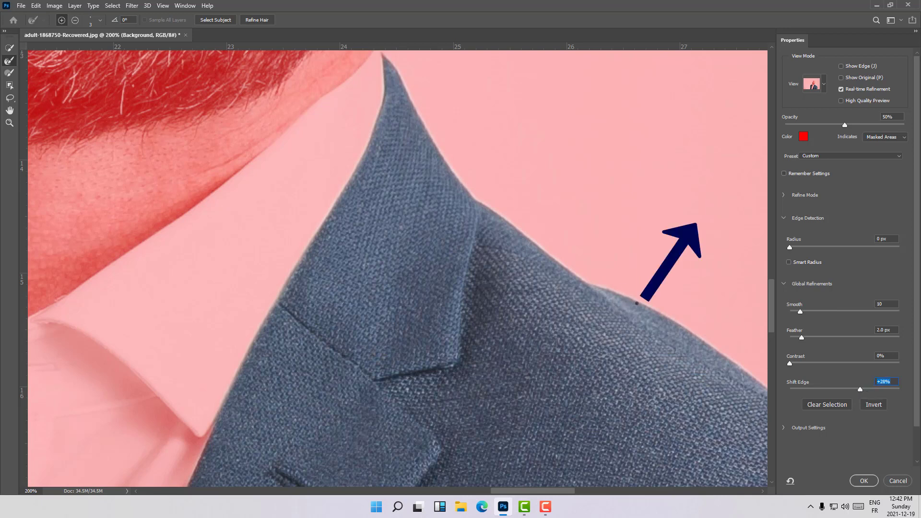
click(861, 392)
mouse_move(554, 490)
mouse_down()
mouse_move(602, 490)
mouse_move(595, 490)
mouse_up()
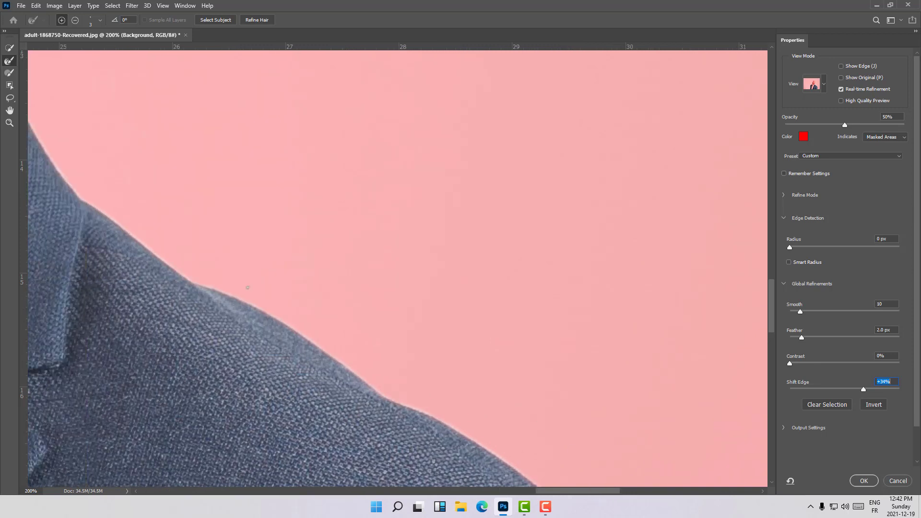
click(865, 480)
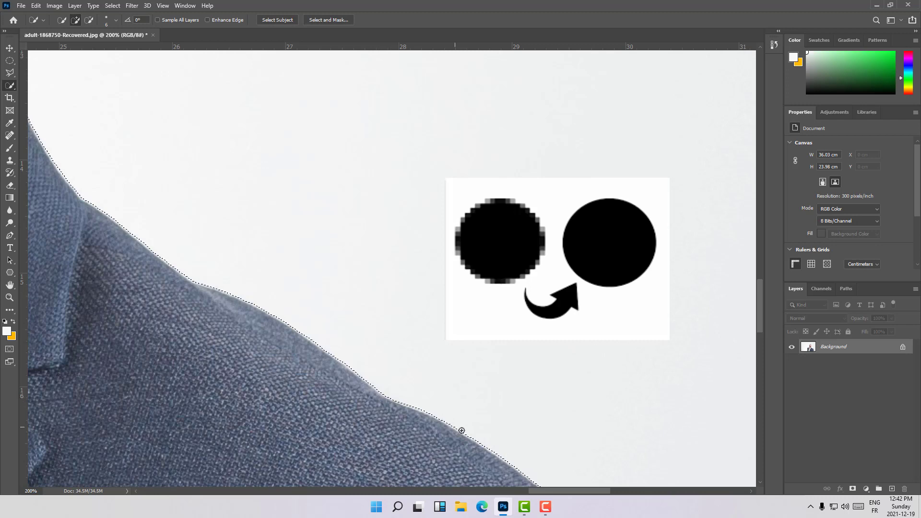
- Add a Solid Color fill layer masked by the jacket selection
drag(545, 492, 500, 490)
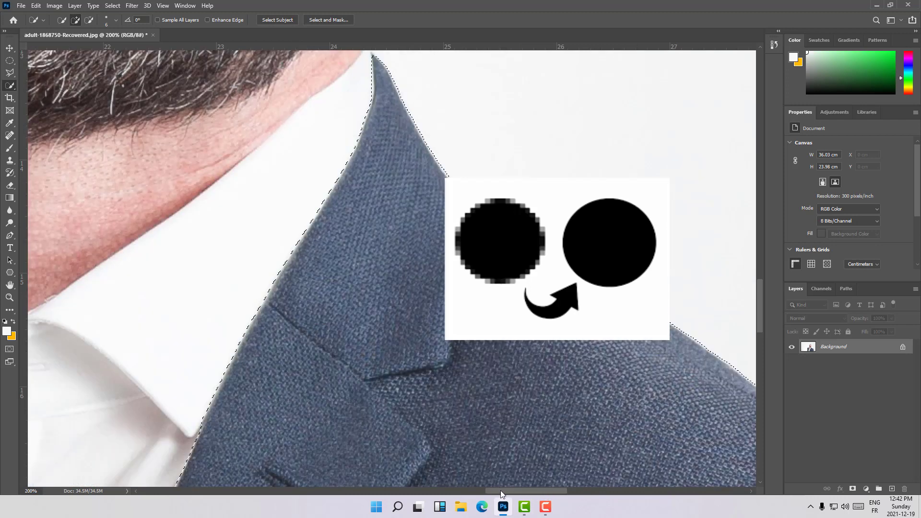
key(ctrl+minus)
key(ctrl+minus)
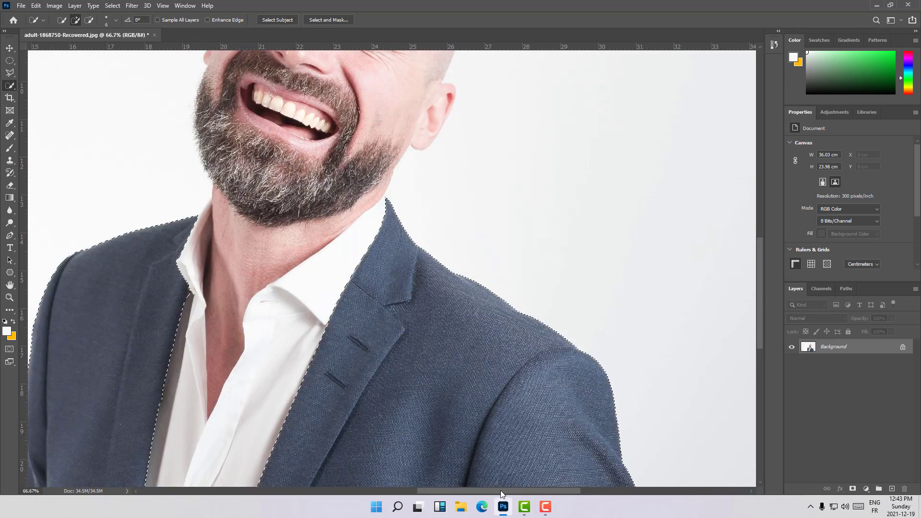
key(ctrl+minus)
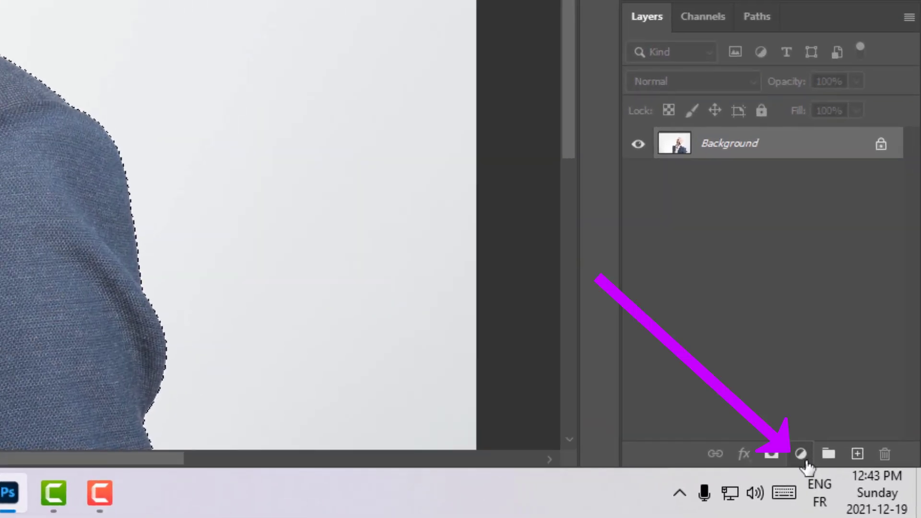
click(801, 453)
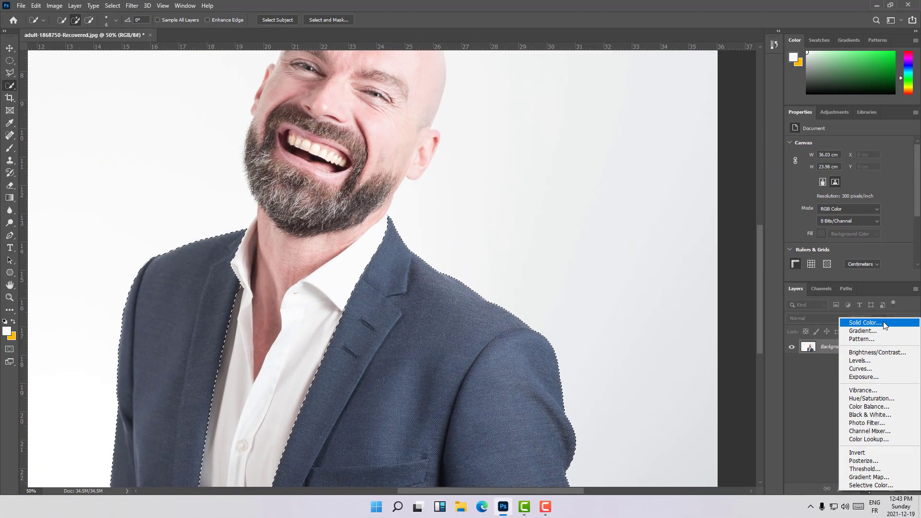
click(884, 323)
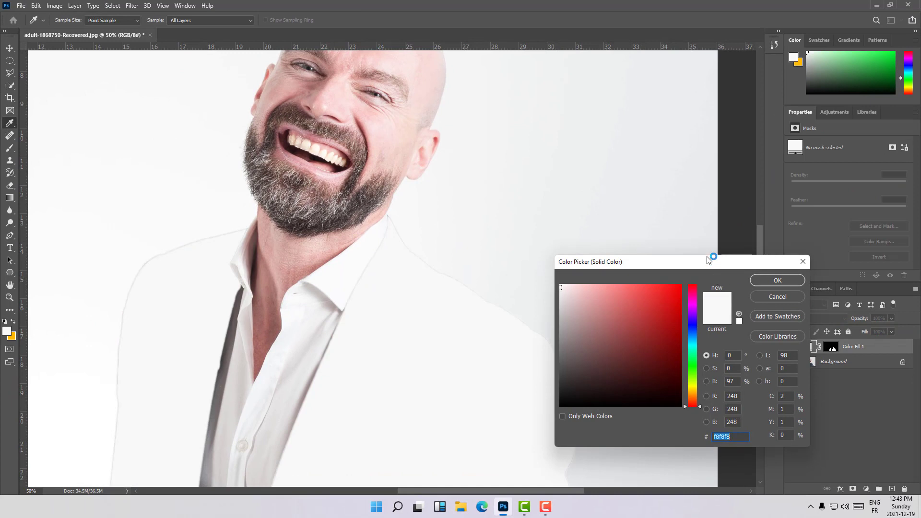
- Try ff0000 as the jacket's fill colour, but settle on a dark navy blue
drag(709, 259, 755, 285)
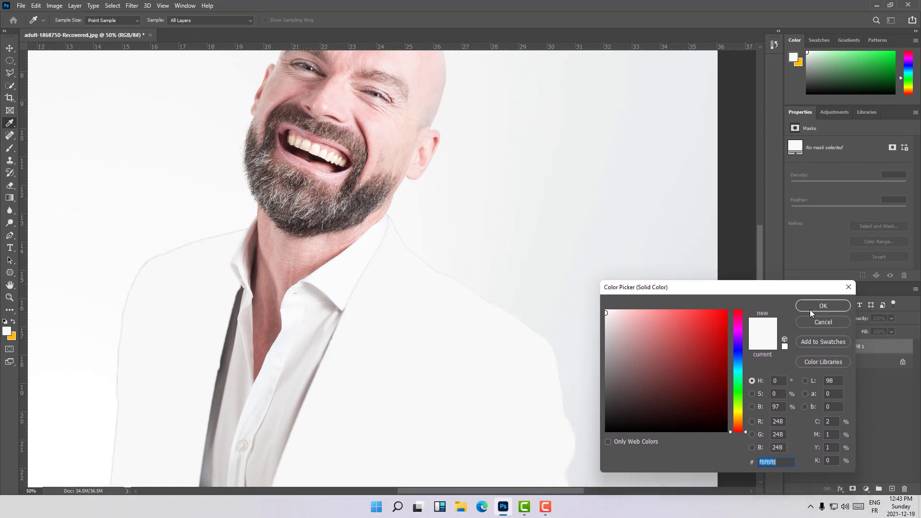
text(ff0000)
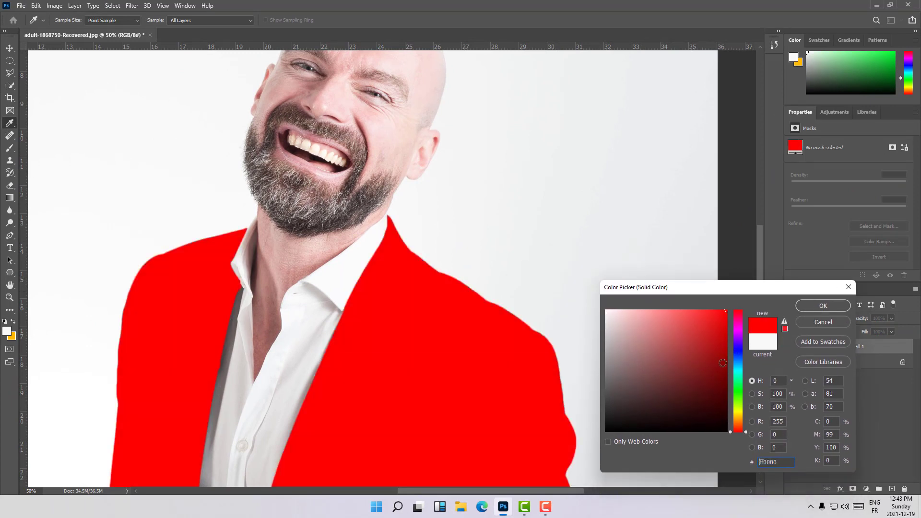
drag(697, 327, 677, 366)
drag(737, 377, 695, 375)
click(821, 306)
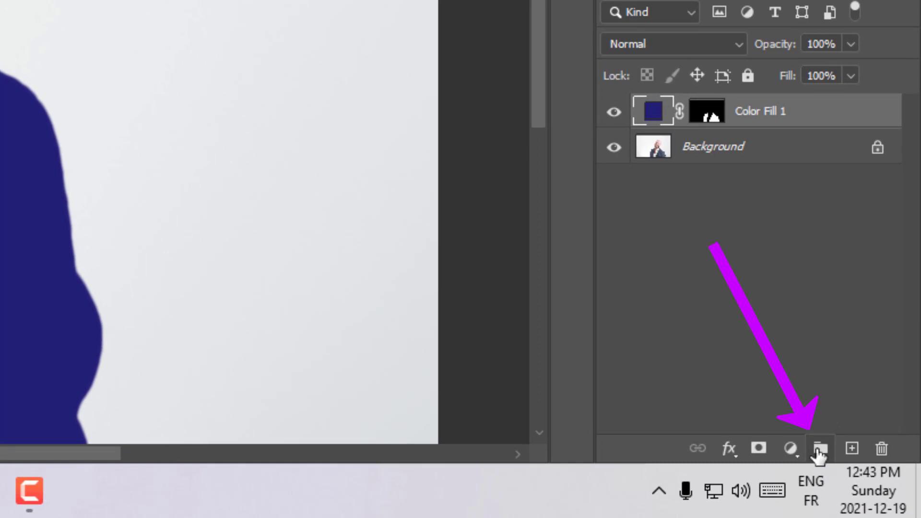
- Create a new layer group and move the jacket mask from Color Fill 1 onto it
click(819, 451)
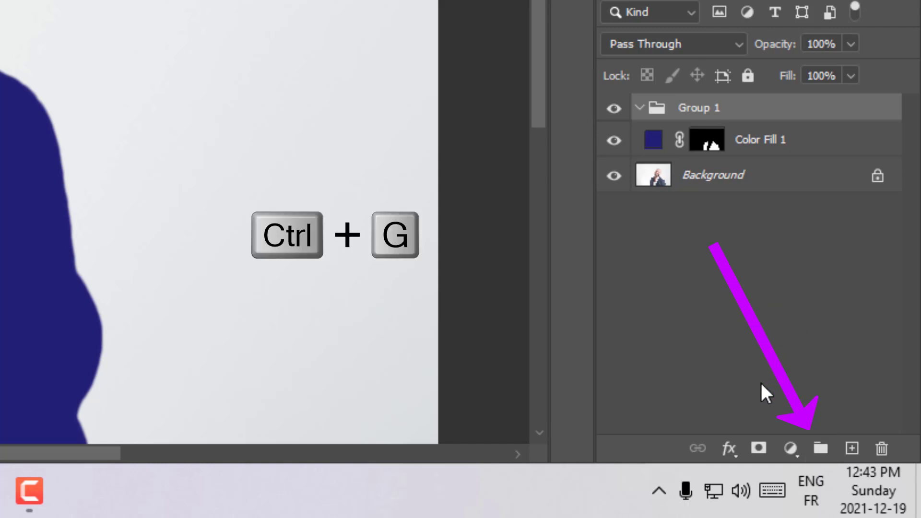
mouse_move(710, 153)
mouse_down()
mouse_move(711, 162)
mouse_move(695, 119)
mouse_move(710, 149)
mouse_up()
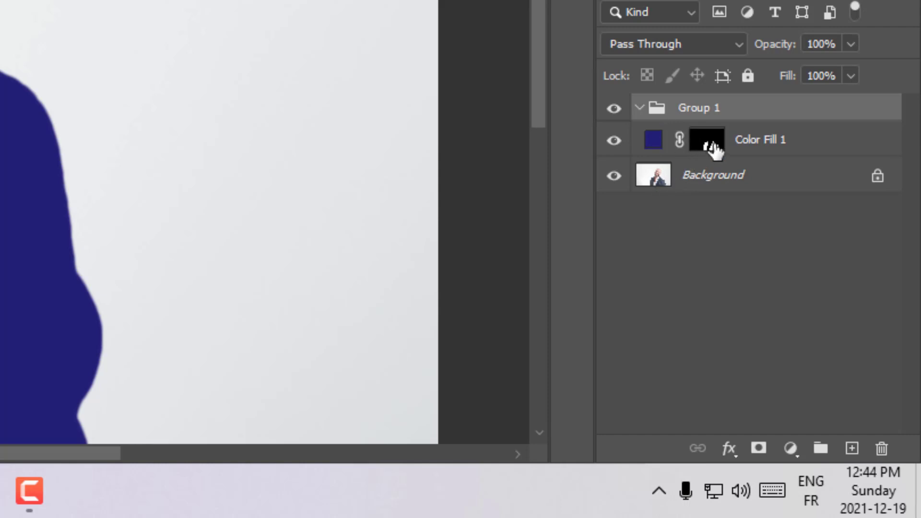
drag(713, 150, 753, 107)
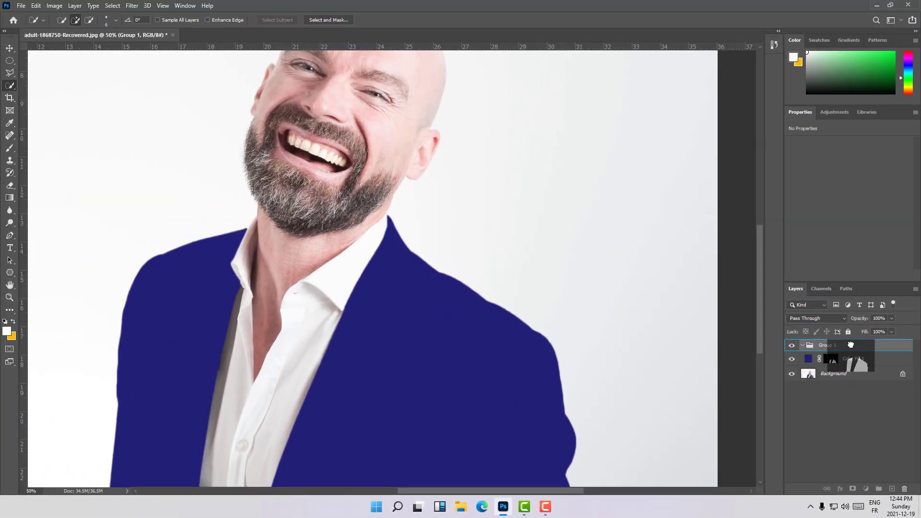
drag(850, 345, 849, 346)
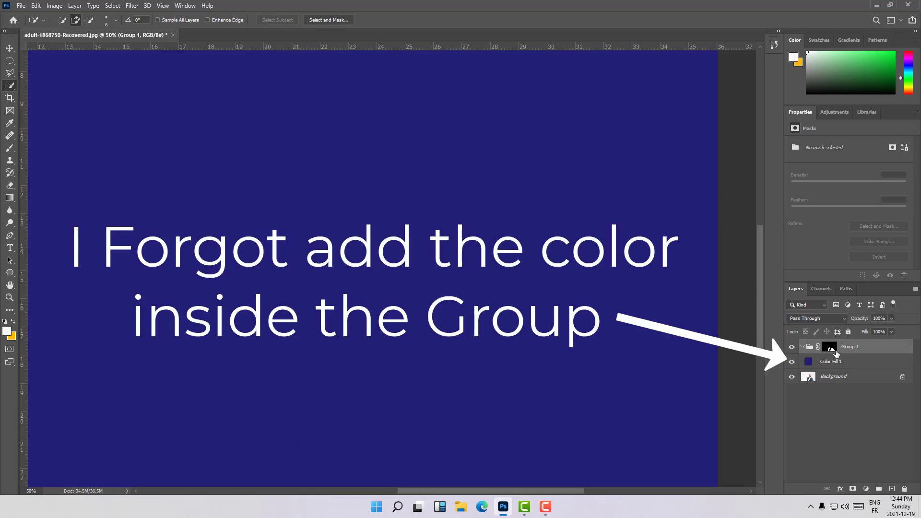
- Return the jacket mask to Color Fill 1 and set that layer's blend mode to Hue
click(810, 364)
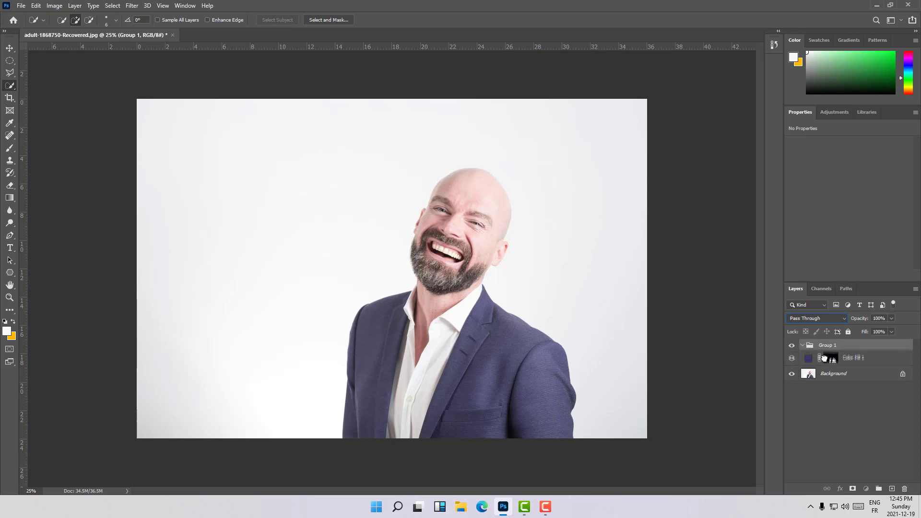
click(830, 365)
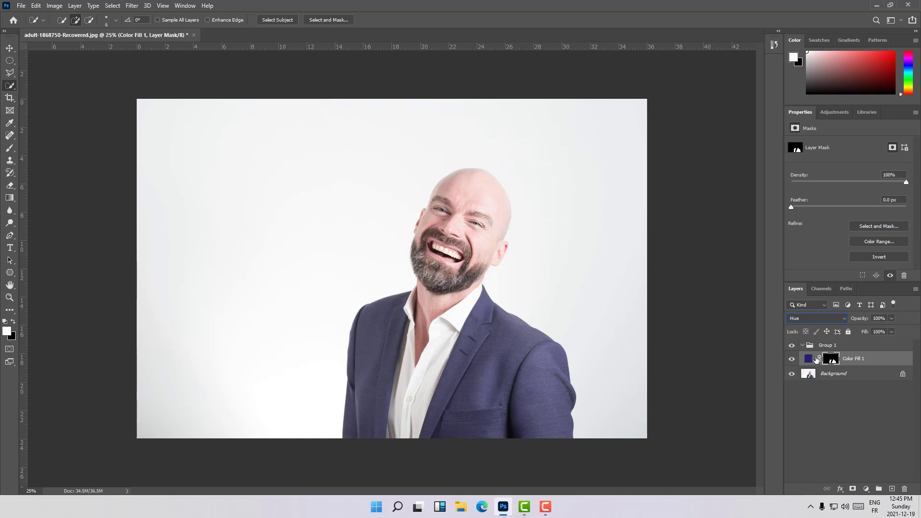
click(891, 435)
click(868, 361)
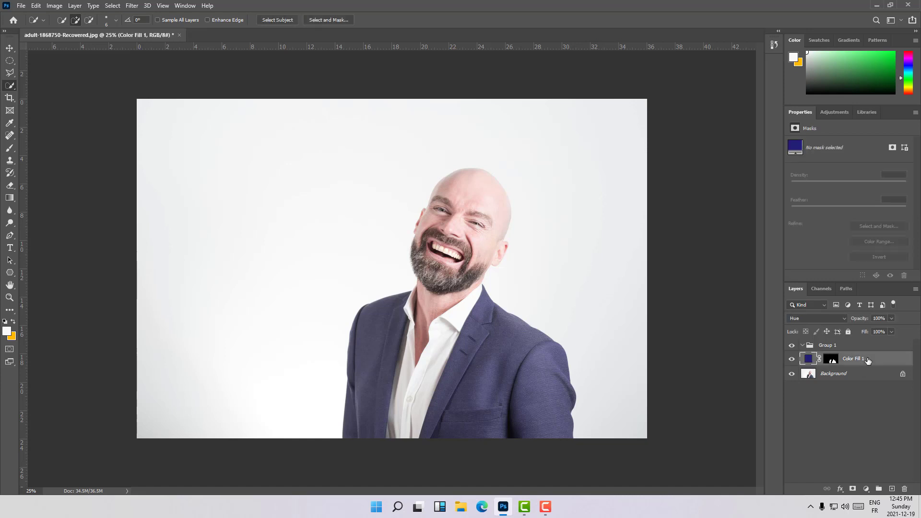
- Place Color Fill 1 inside Group 1 and move its jacket mask onto the group
drag(814, 361, 818, 344)
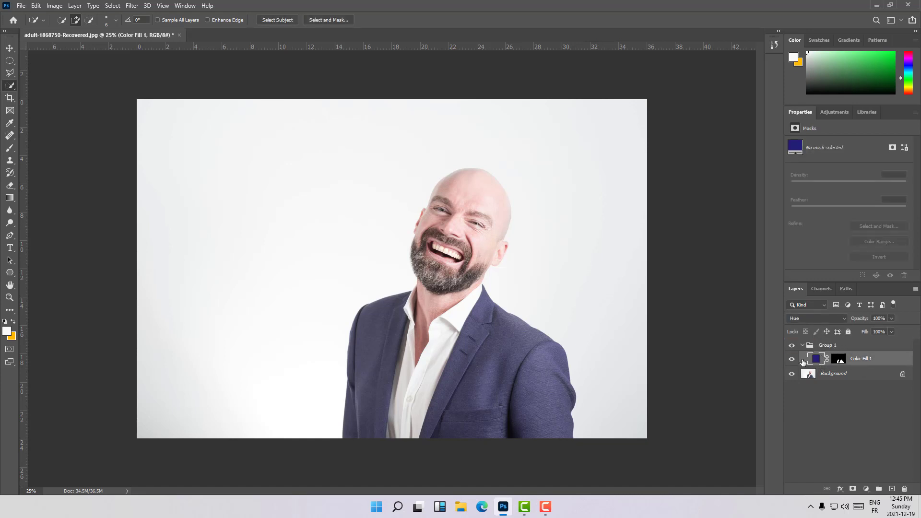
click(815, 402)
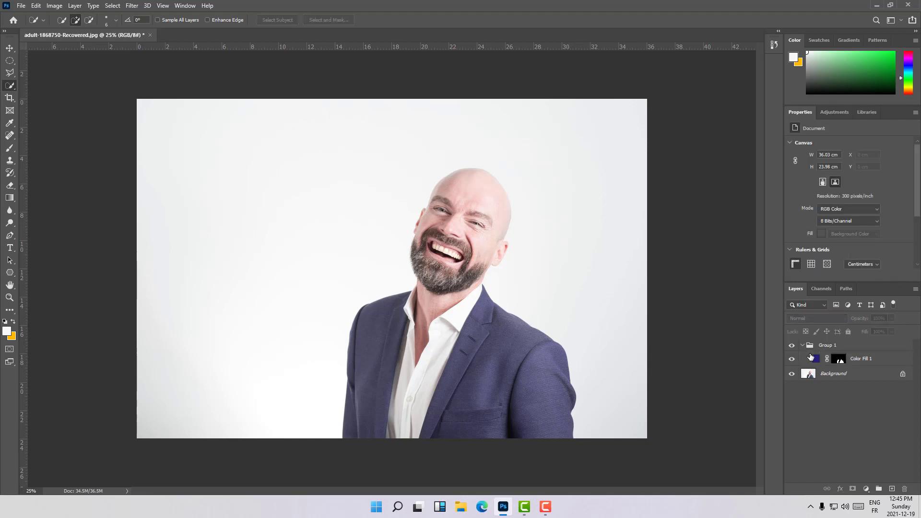
click(840, 361)
drag(841, 363, 846, 346)
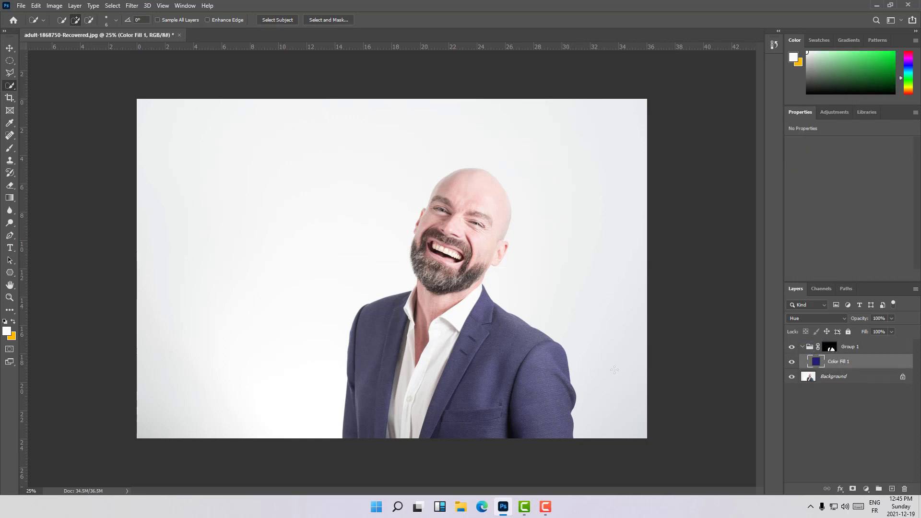
- Set the blend mode of the Color Fill 1 layer to Color
key(Down)
key(Down)
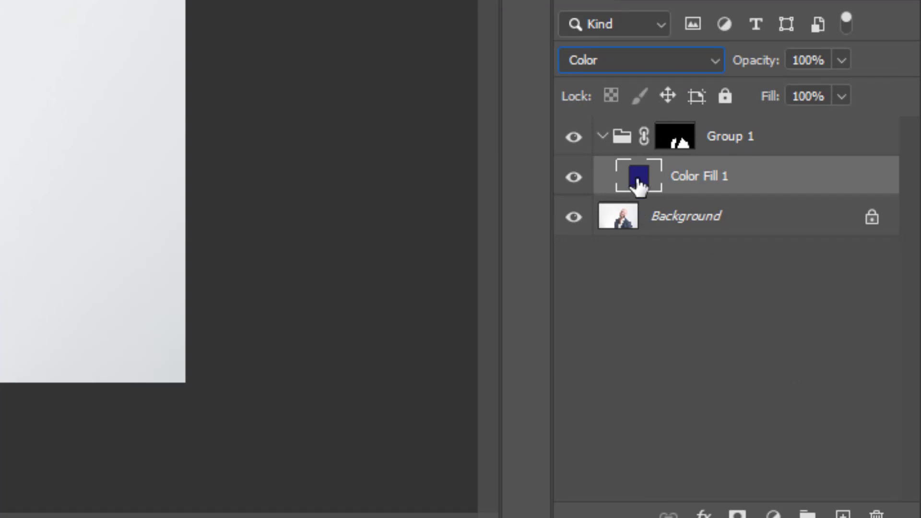
click(655, 58)
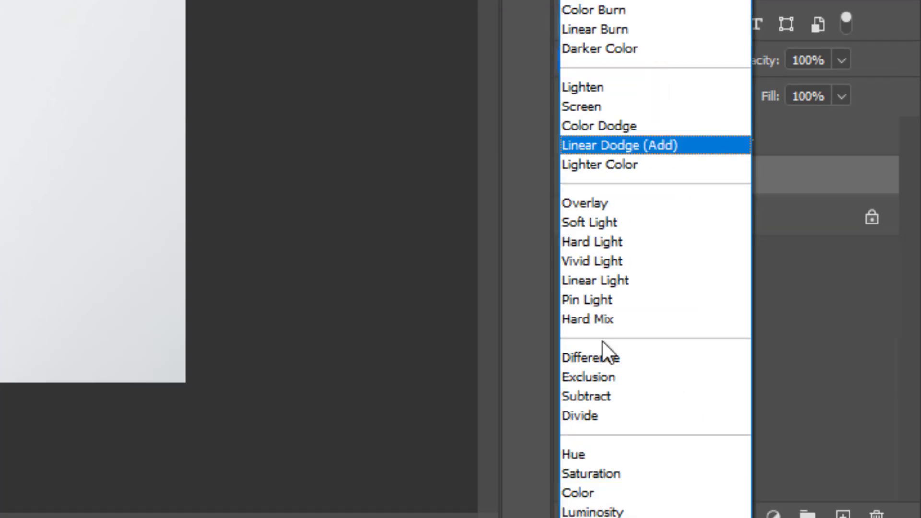
click(592, 493)
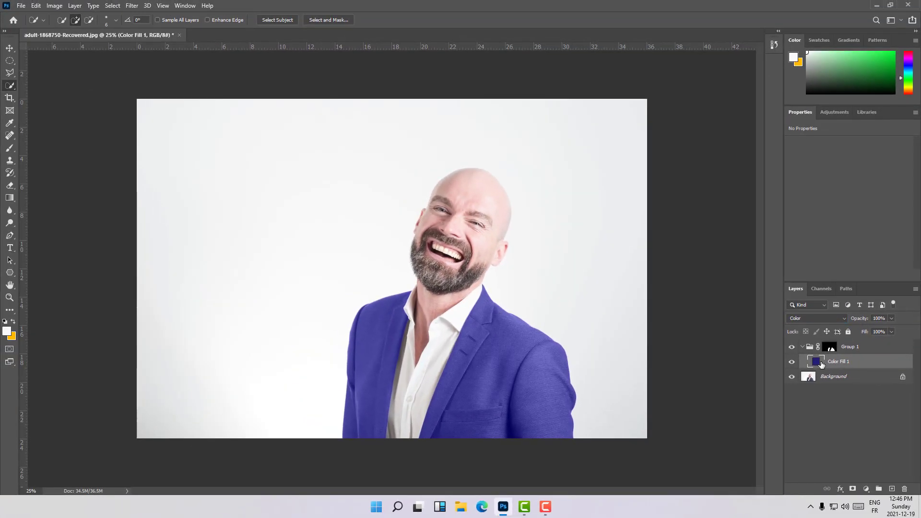
- Preview a purple and a blue-teal hue as the fill colour of the Color Fill 1 layer
double_click(649, 186)
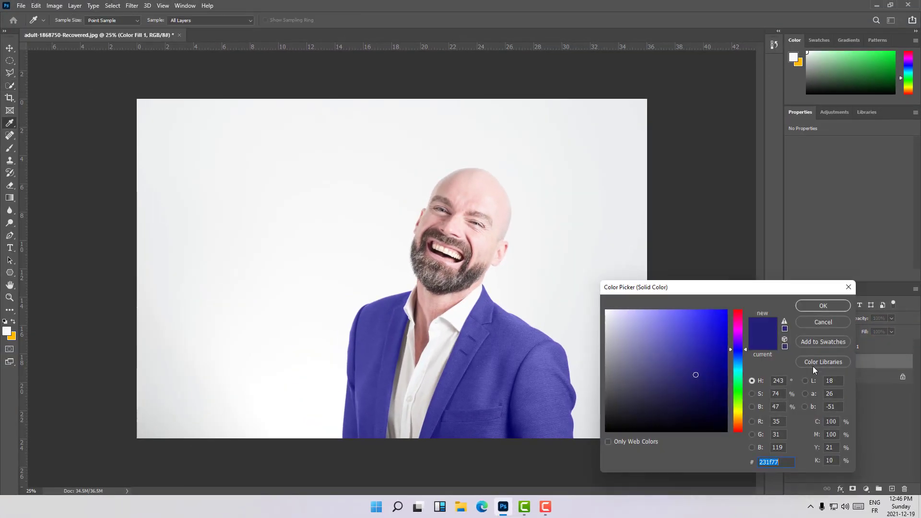
mouse_move(737, 350)
mouse_down()
mouse_move(737, 331)
mouse_move(705, 336)
mouse_move(703, 376)
mouse_move(690, 351)
mouse_move(715, 383)
mouse_move(717, 356)
mouse_up()
click(706, 334)
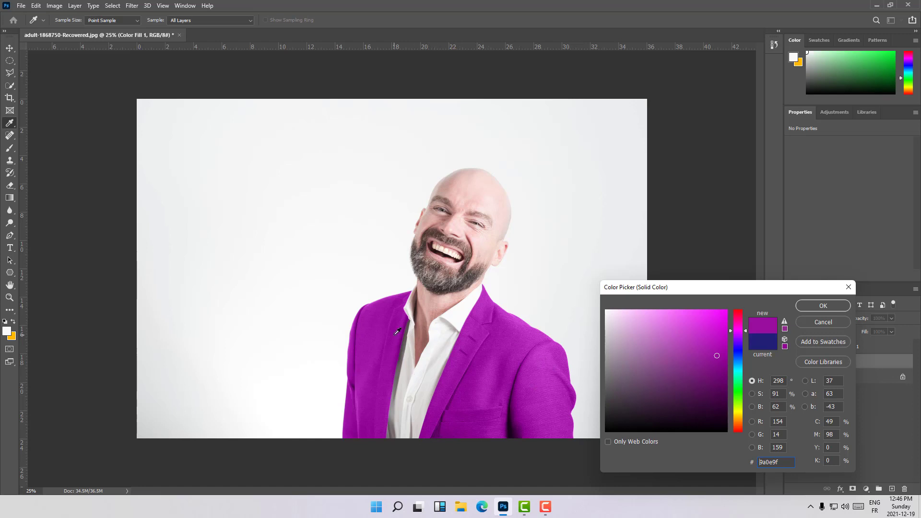
mouse_move(712, 367)
mouse_down()
mouse_move(717, 350)
mouse_move(705, 330)
mouse_move(633, 350)
mouse_move(660, 405)
mouse_move(694, 400)
mouse_up()
drag(743, 379, 743, 367)
click(715, 371)
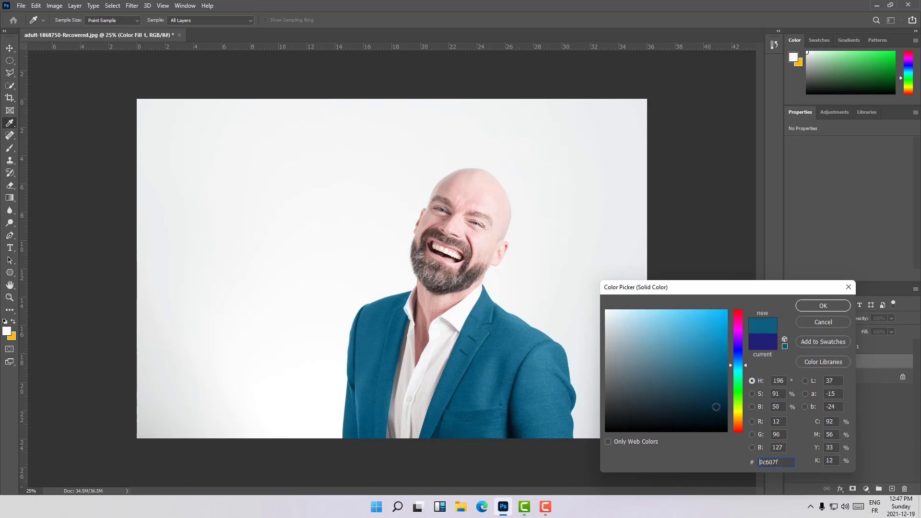
- Set the Color Fill 1 colour to hex 0c707f and apply it
double_click(770, 463)
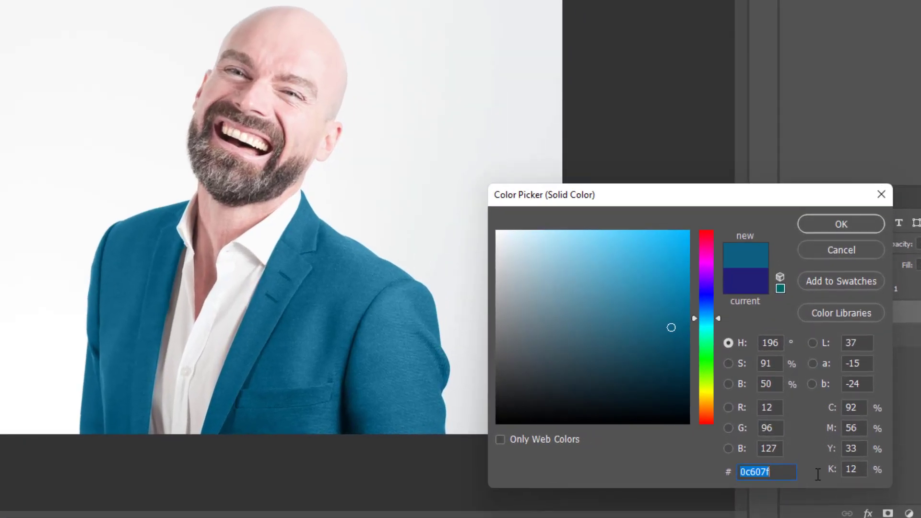
click(759, 473)
key(BackSpace)
text(7)
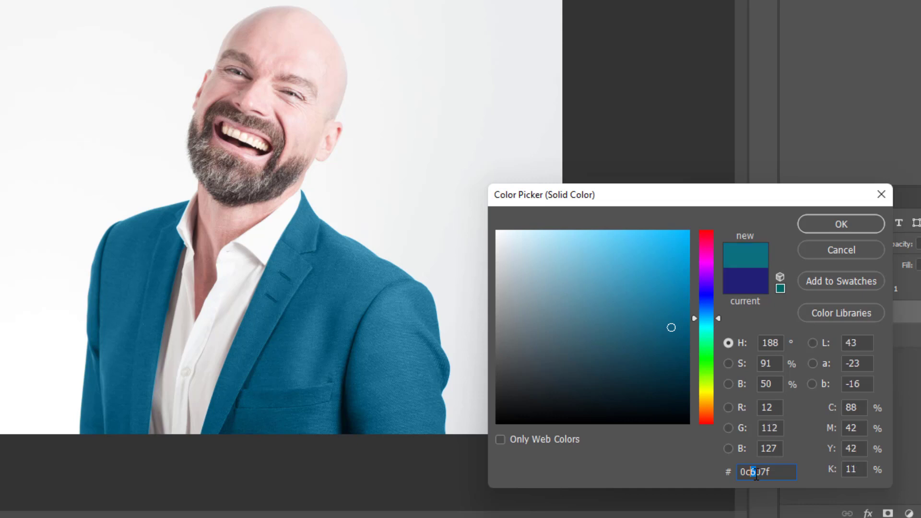
key(Return)
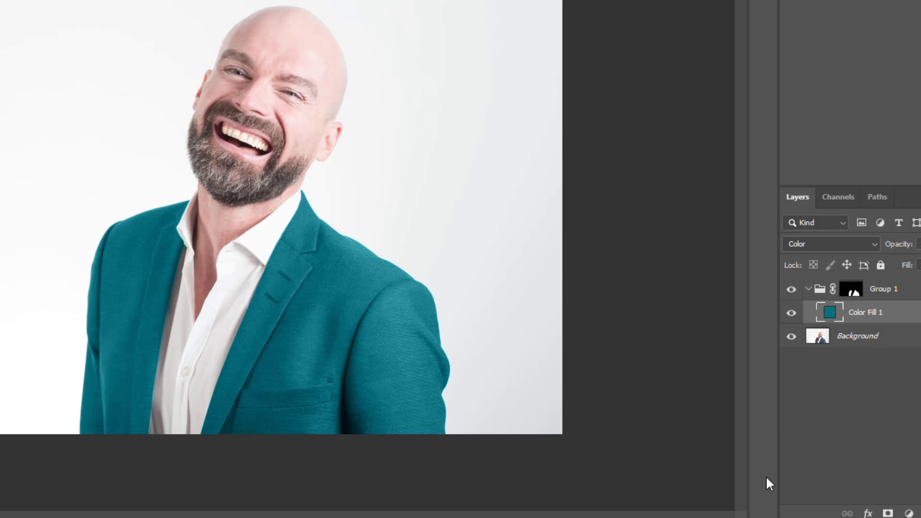
- Try white and grey as the Color Fill 1 colour and settle on black, hex 000000
double_click(826, 316)
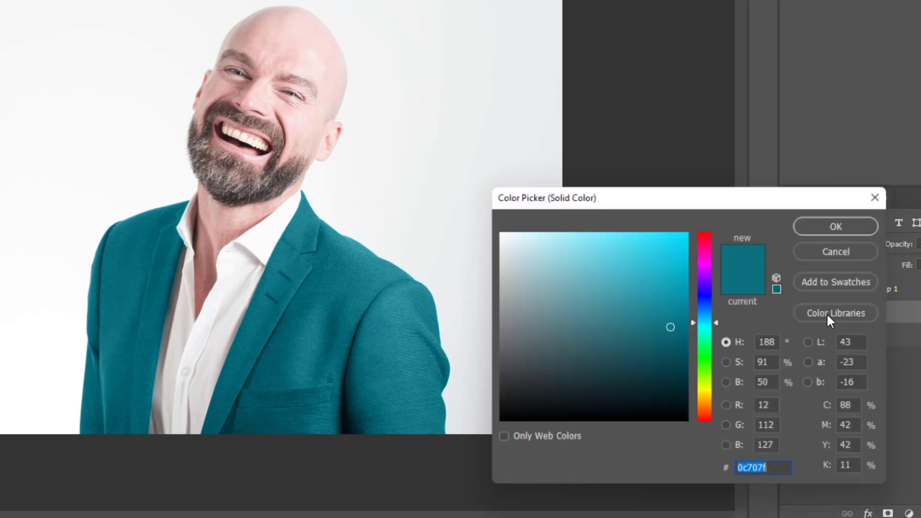
drag(643, 323, 475, 201)
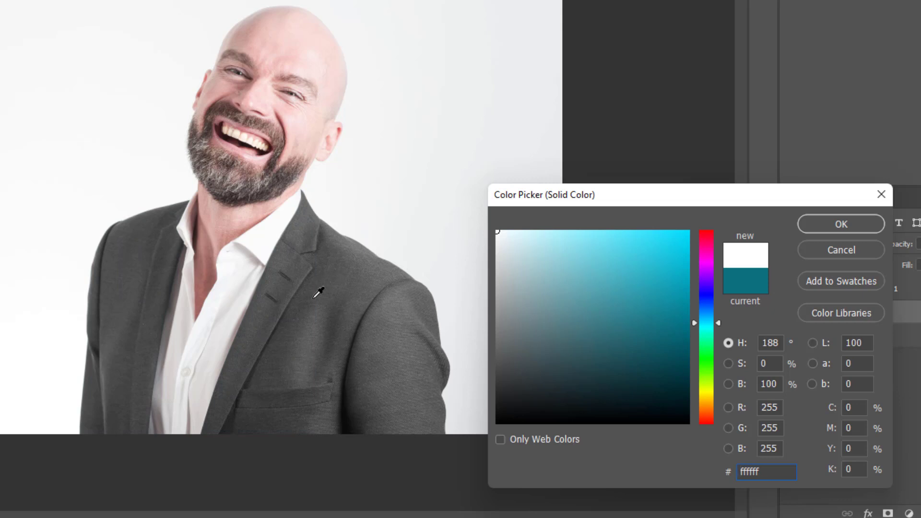
text(000000)
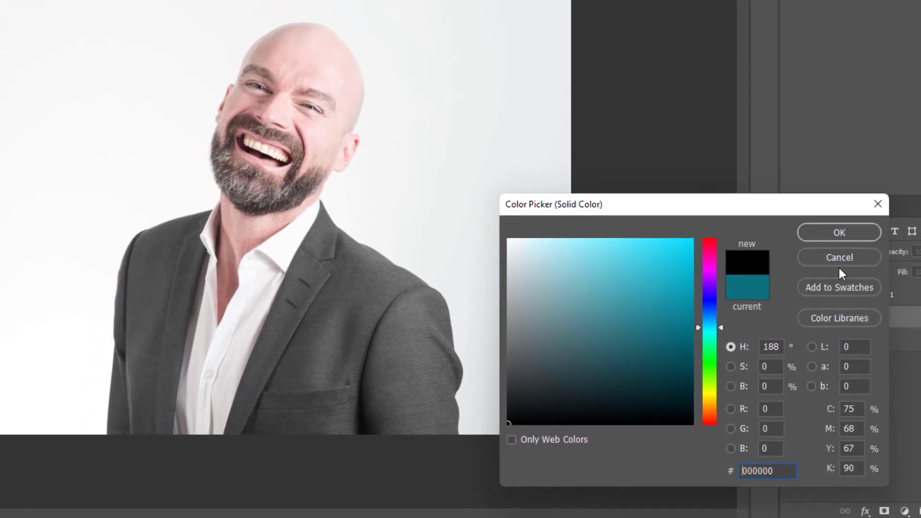
click(532, 317)
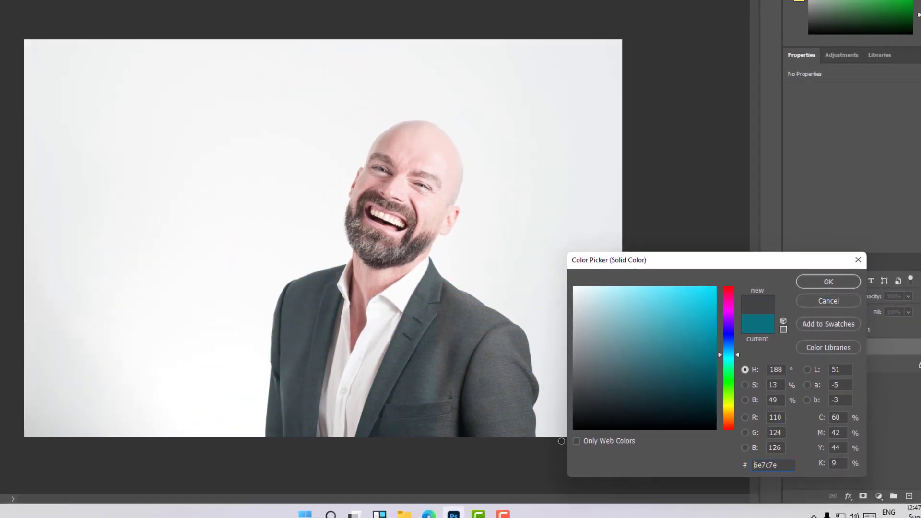
click(818, 305)
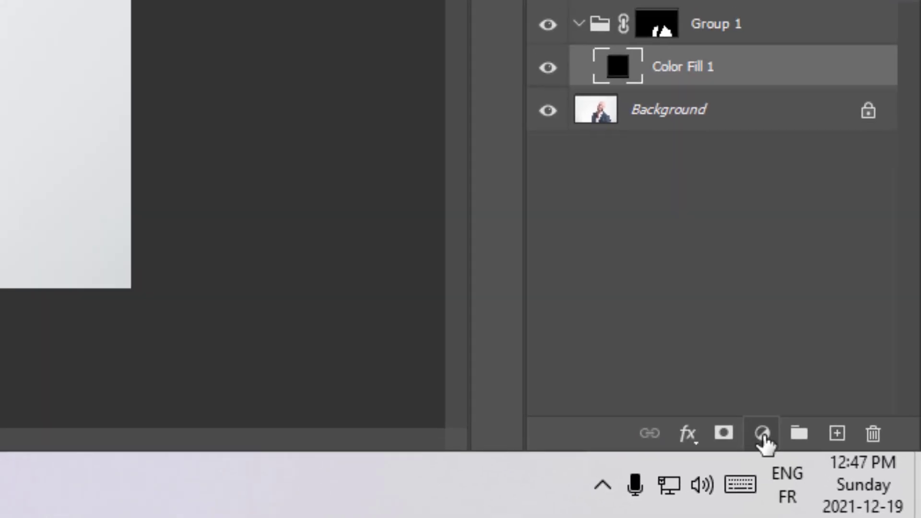
- Add a Curves adjustment layer above Color Fill 1 inside Group 1
click(779, 444)
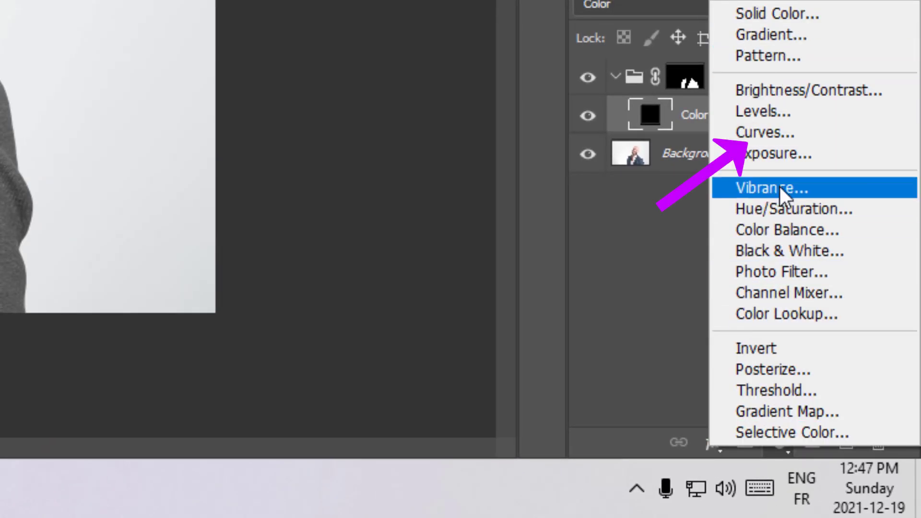
click(793, 136)
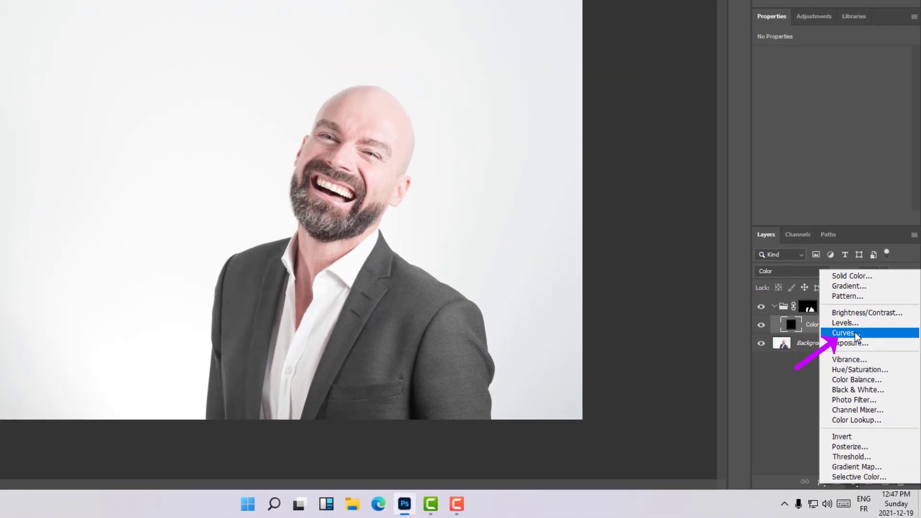
click(857, 334)
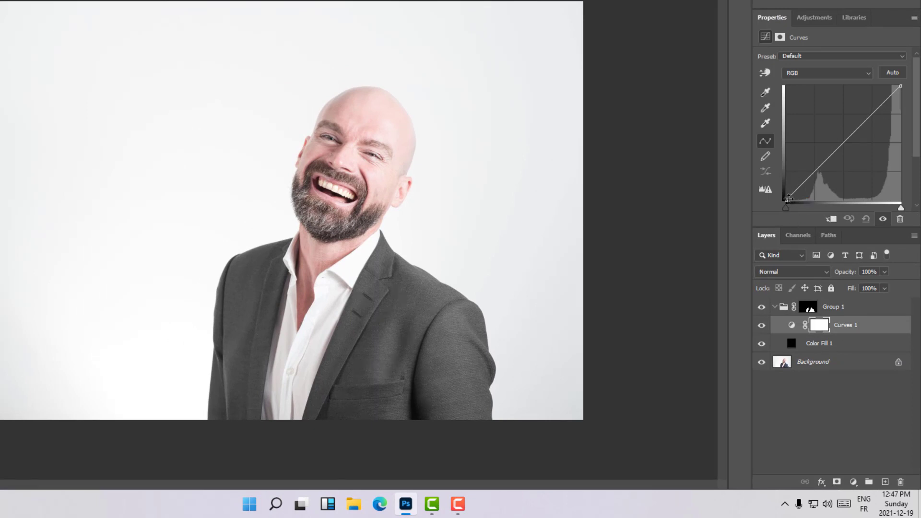
- Try an S-shaped RGB curve on the jacket with lowered shadows and raised highlights, and reset it
mouse_move(788, 199)
mouse_down()
mouse_move(818, 196)
mouse_move(778, 207)
mouse_up()
click(817, 170)
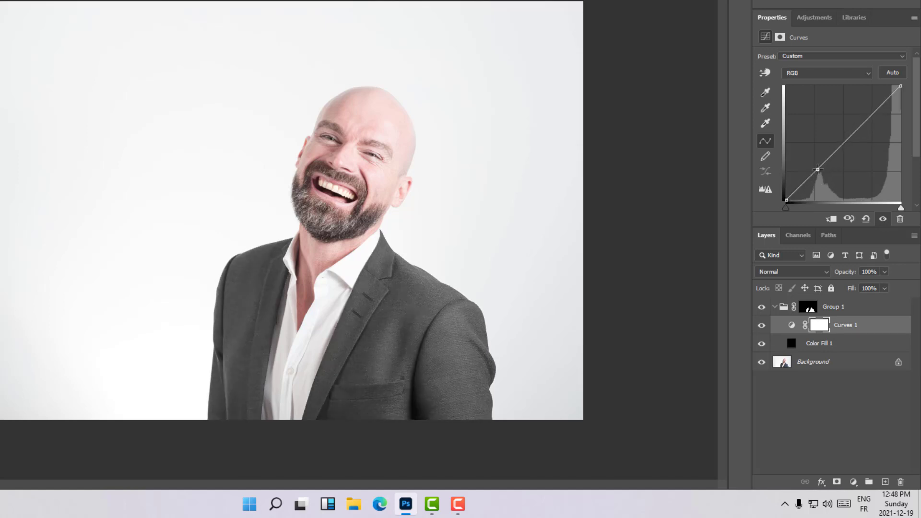
drag(819, 176, 816, 188)
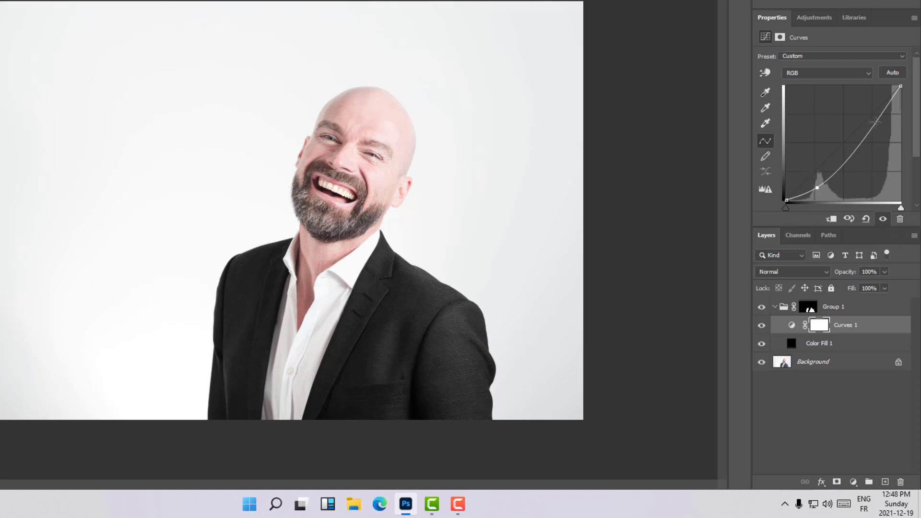
drag(876, 123, 864, 117)
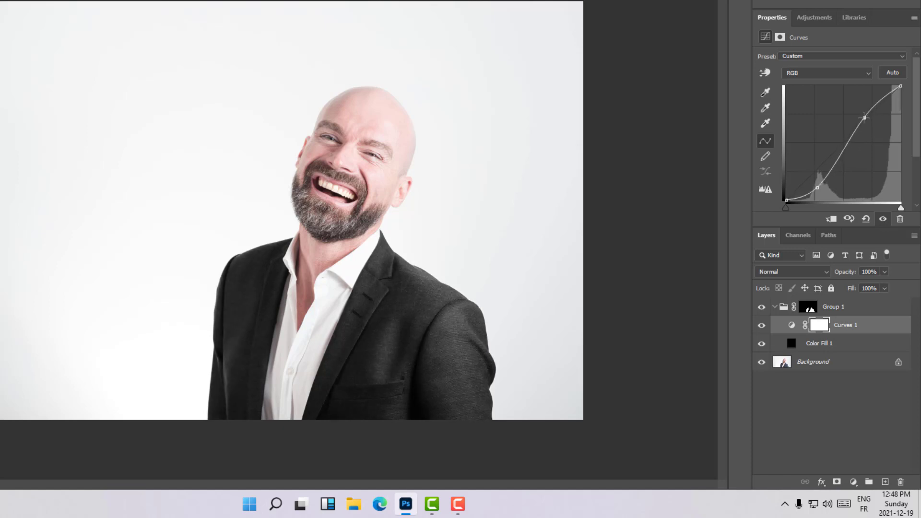
click(865, 218)
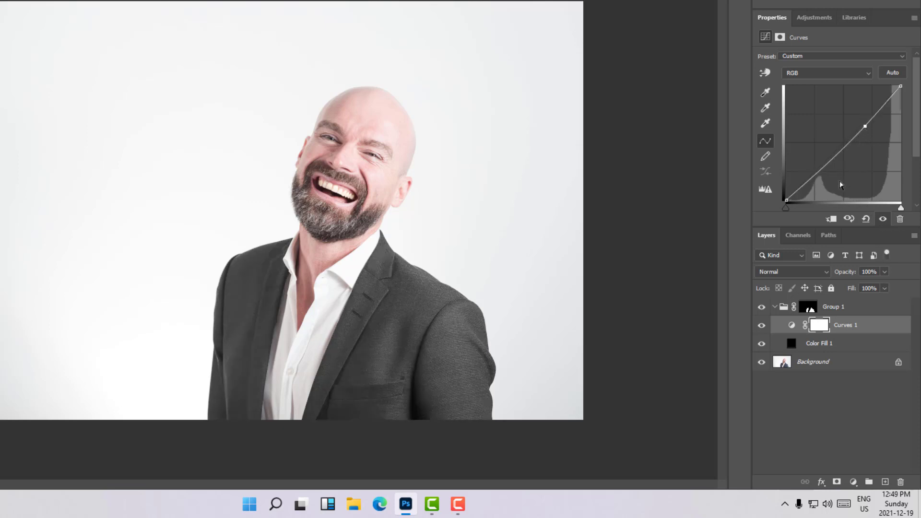
- Lighten the jacket to pale grey by strongly raising the highlights and shadows of the Curves 1 RGB curve, and inspect the fabric up close
drag(865, 126, 851, 88)
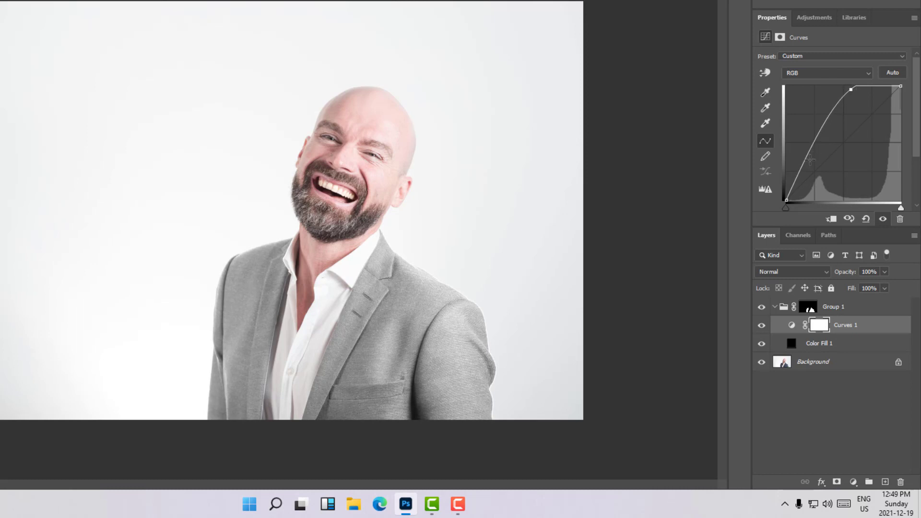
click(804, 157)
drag(805, 156, 805, 138)
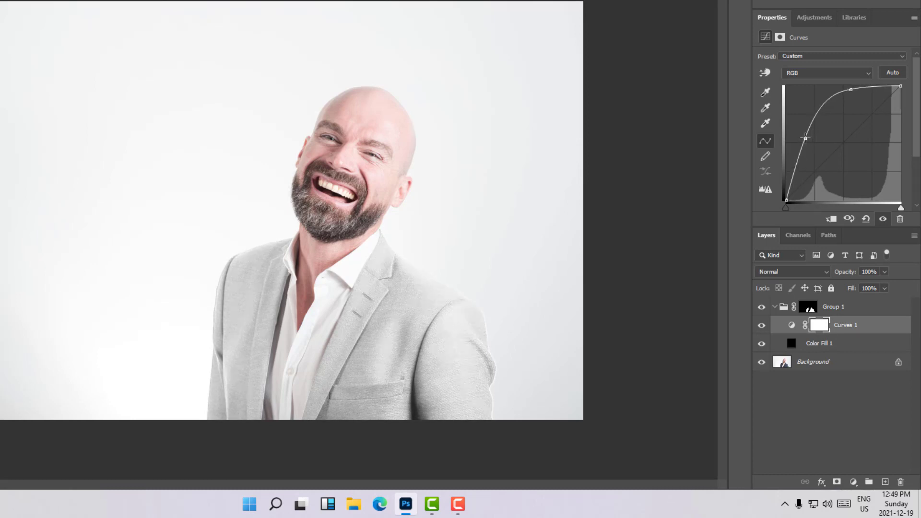
drag(805, 139, 806, 134)
key(ctrl+plus)
key(ctrl+plus)
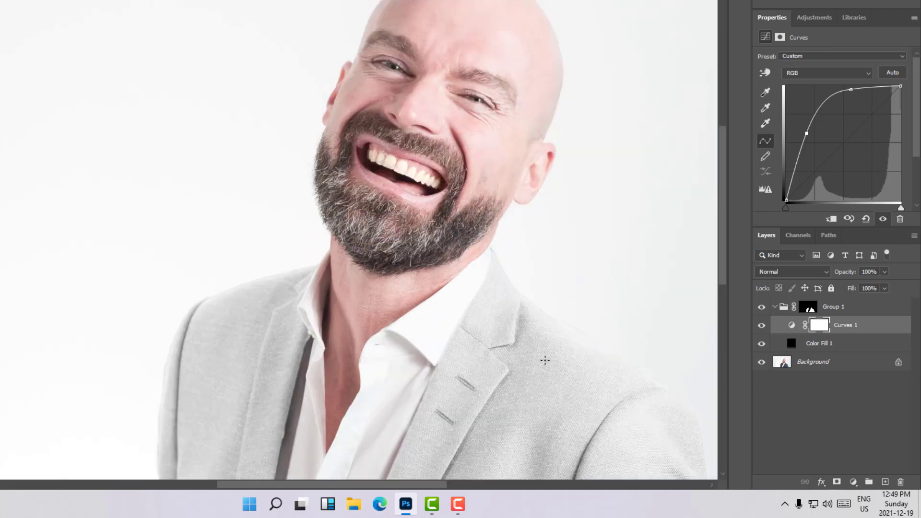
drag(722, 245, 729, 292)
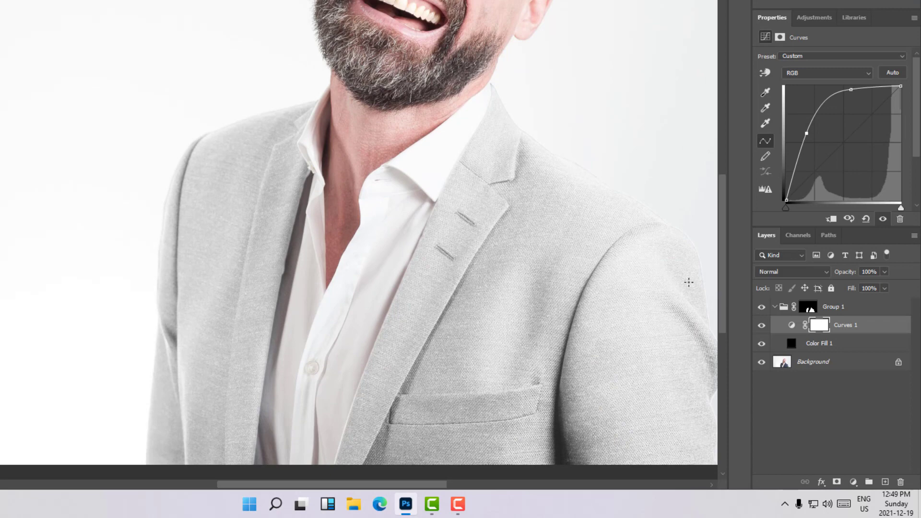
scroll(689, 282, down, 4)
scroll(689, 282, down, 2)
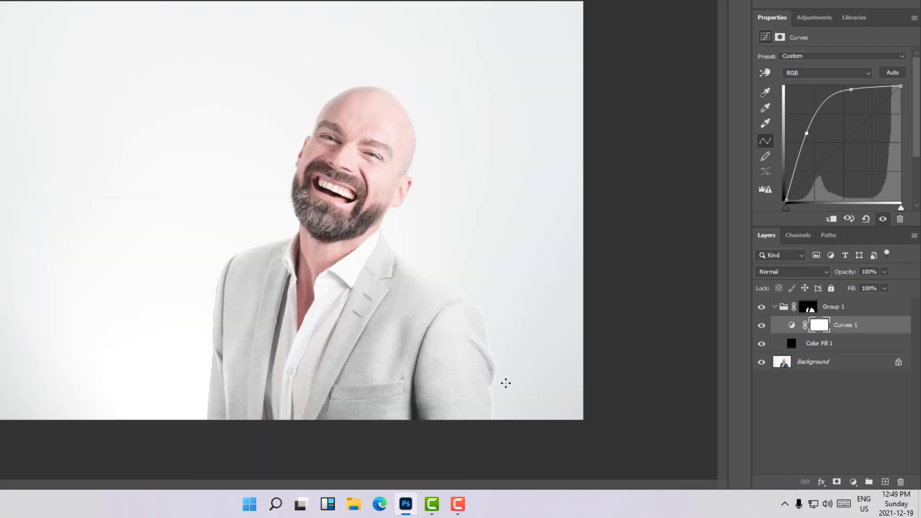